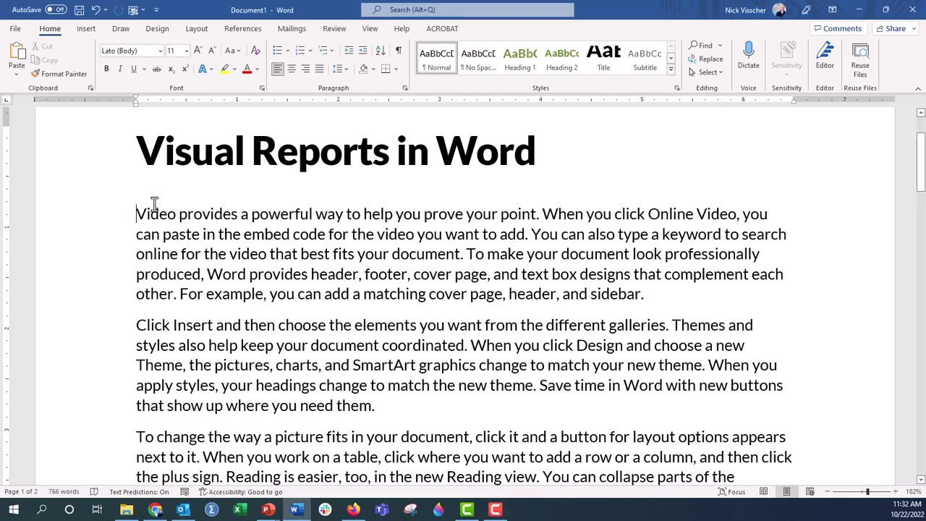
Step: Switch the document view to One Page so the whole first page fits
{"action": "left_click", "coordinate": [370, 29]}
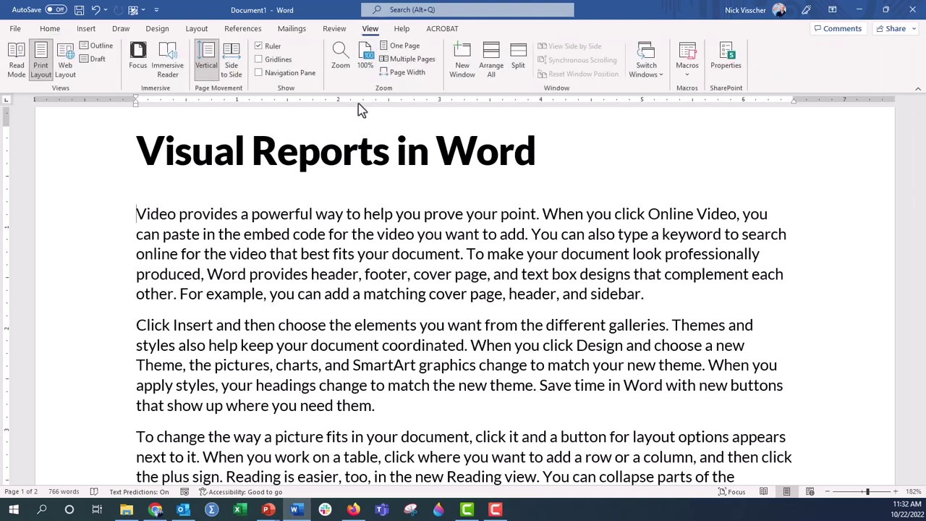
{"action": "left_click", "coordinate": [403, 53]}
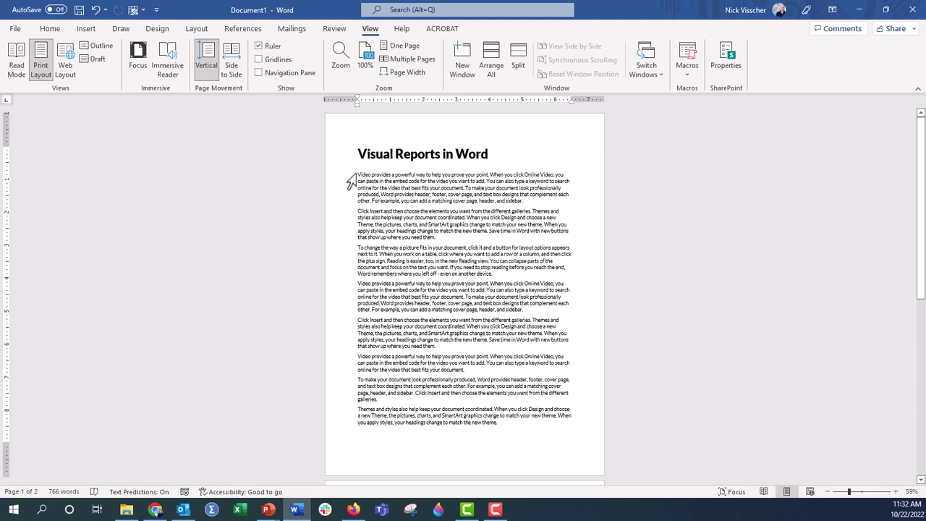
Step: Draw a tall rectangle, about 8.39" by 2.89", down the right side of the page
{"action": "left_click", "coordinate": [86, 29]}
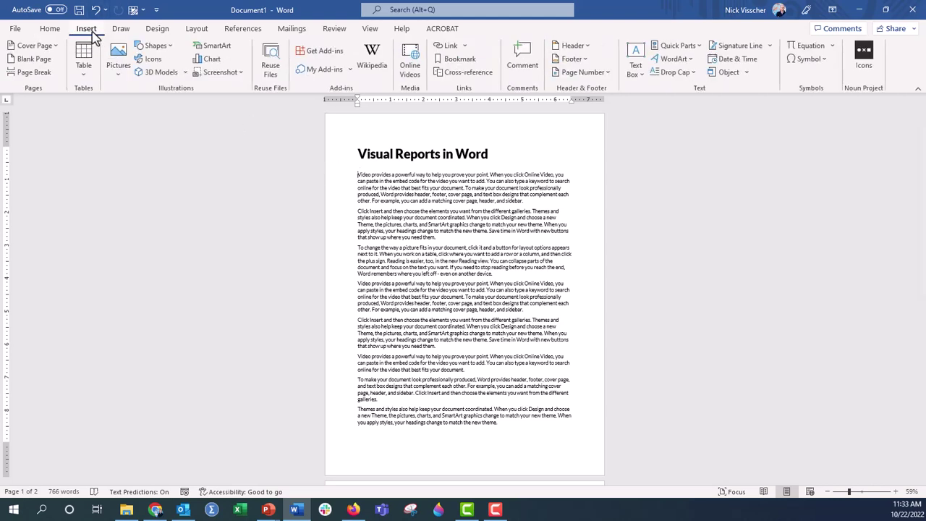
{"action": "left_click", "coordinate": [171, 47]}
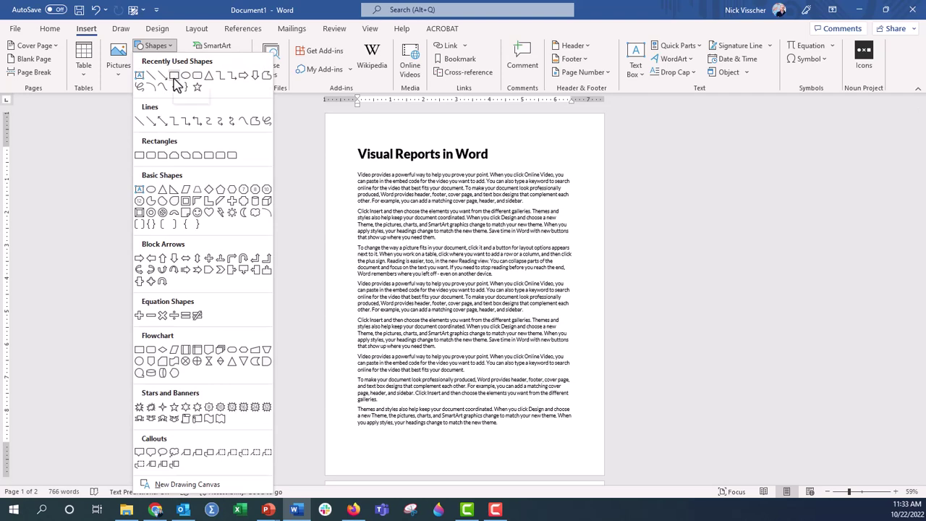
{"action": "left_click", "coordinate": [175, 76]}
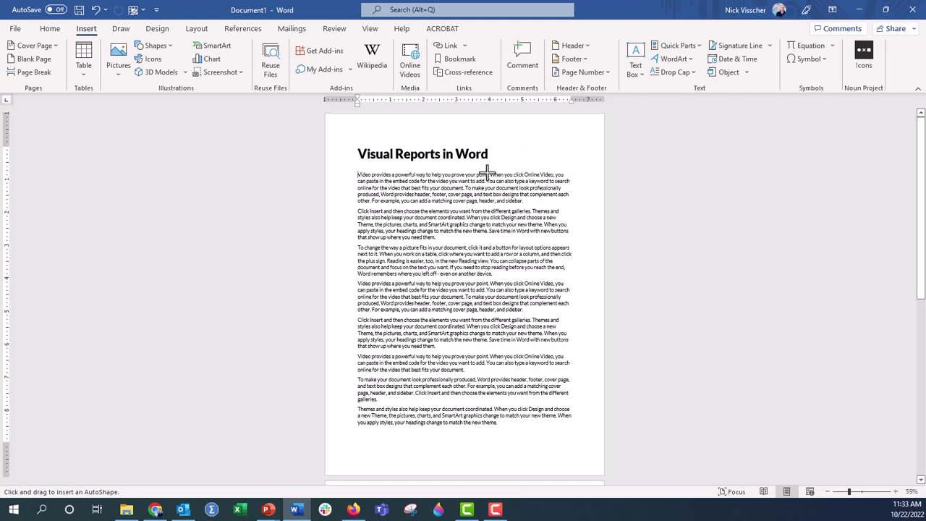
{"action": "left_click_drag", "start_coordinate": [487, 171], "coordinate": [583, 447]}
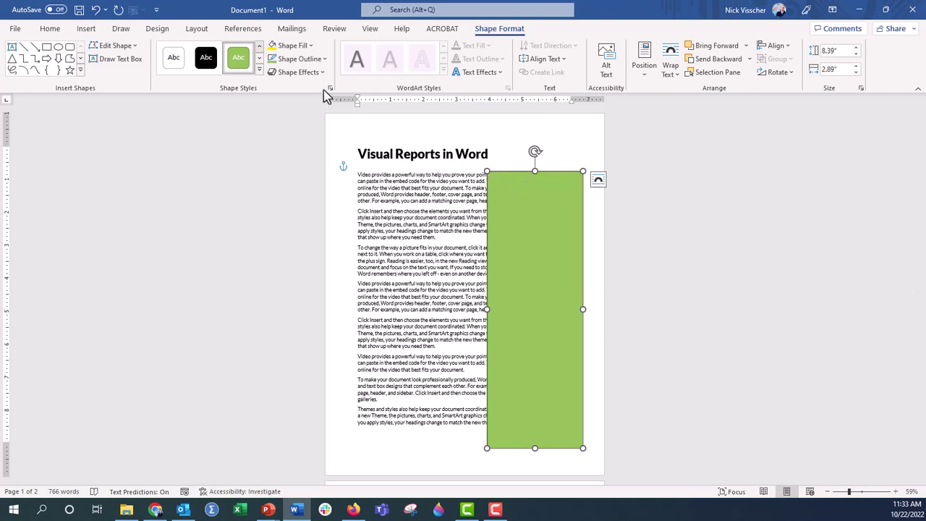
Step: Apply the red shape style to the tall rectangle
{"action": "left_click", "coordinate": [259, 60]}
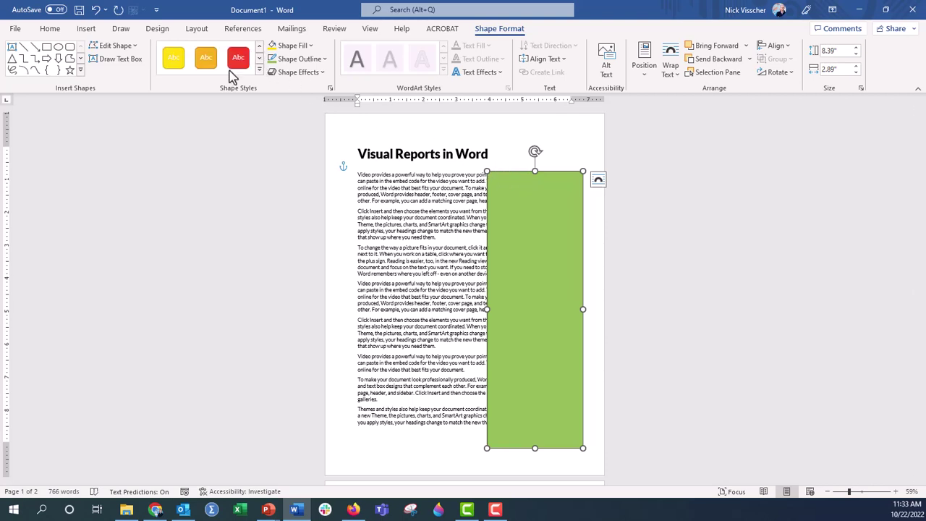
{"action": "left_click", "coordinate": [230, 71]}
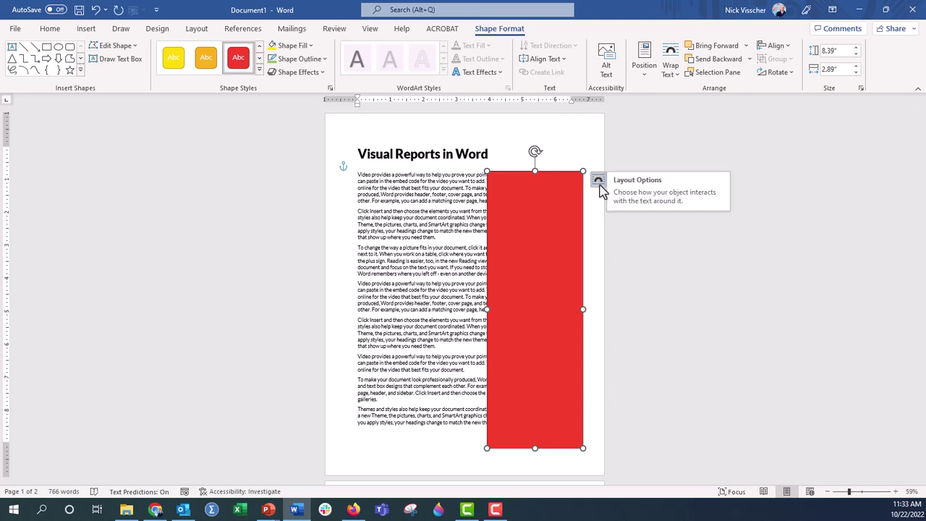
Step: Set the rectangle's text wrapping to Square after briefly trying In Line with Text
{"action": "left_click", "coordinate": [600, 185]}
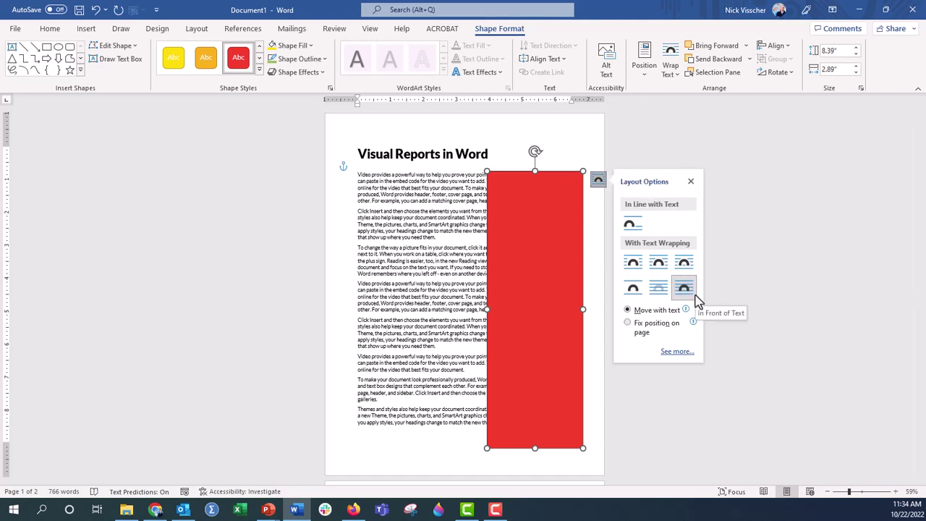
{"action": "left_click", "coordinate": [627, 268]}
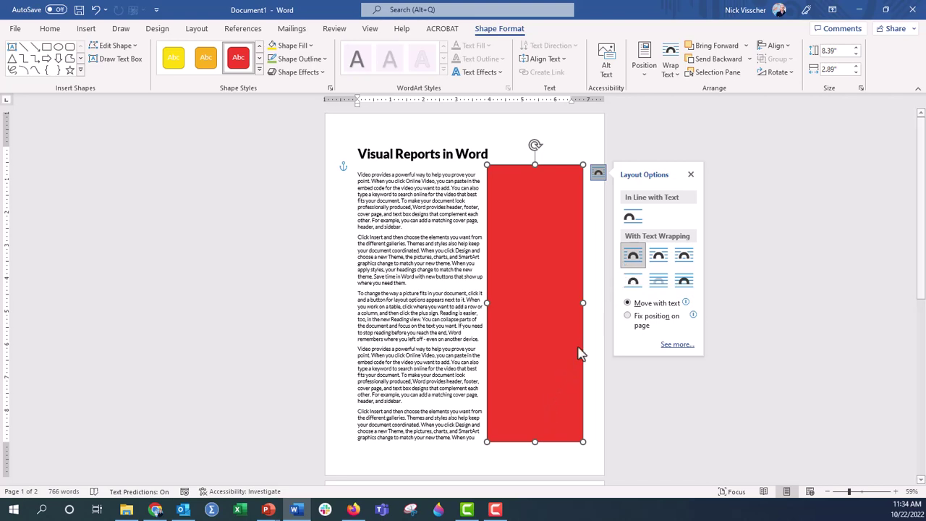
{"action": "left_click", "coordinate": [638, 229]}
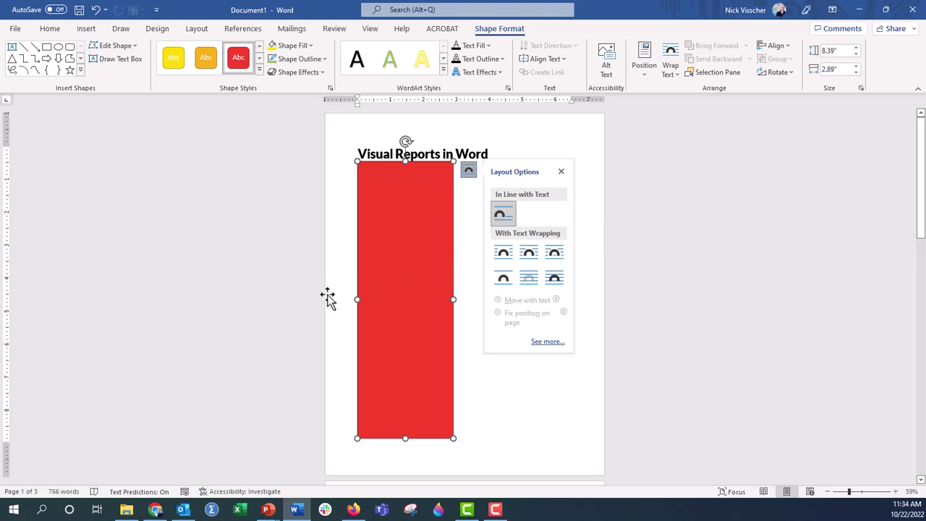
{"action": "scroll", "coordinate": [322, 302], "scroll_direction": "down", "scroll_amount": 1}
{"action": "scroll", "coordinate": [323, 302], "scroll_direction": "down", "scroll_amount": 8}
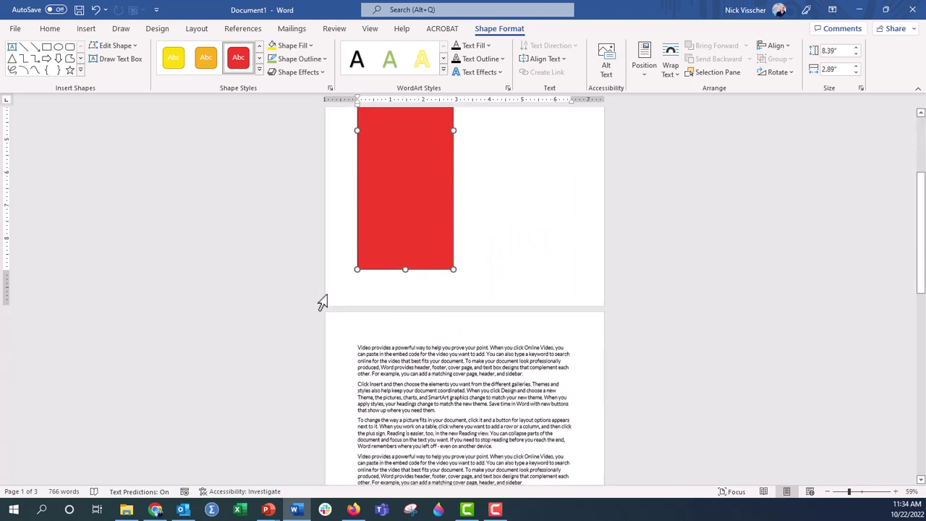
{"action": "scroll", "coordinate": [323, 302], "scroll_direction": "up", "scroll_amount": 6}
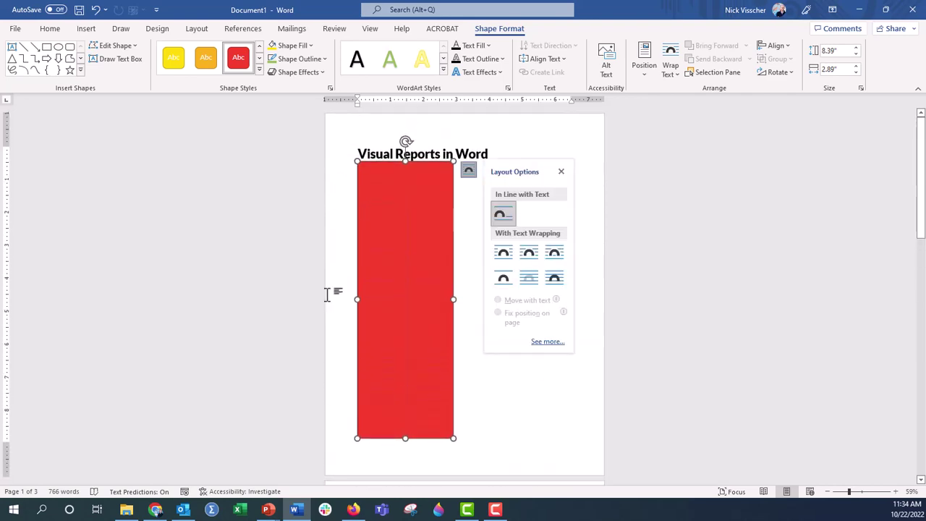
{"action": "left_click", "coordinate": [503, 259]}
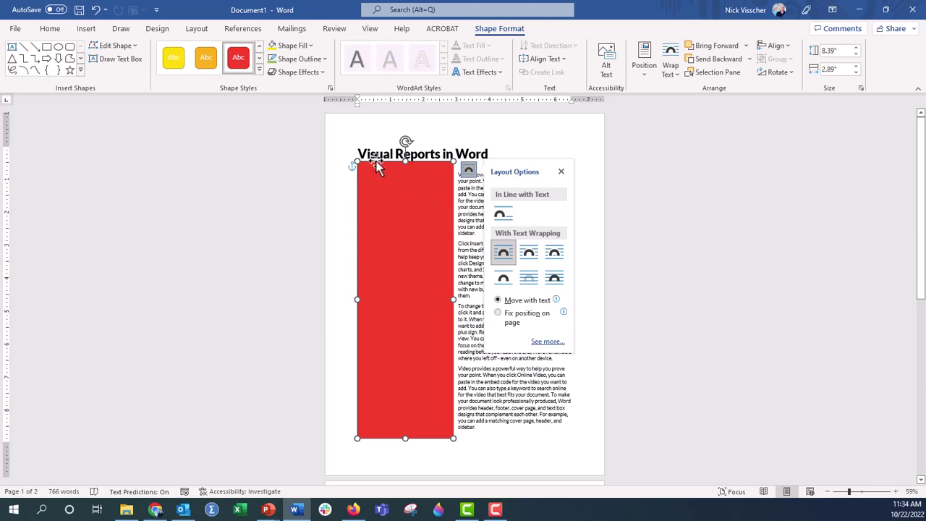
Step: Move the red rectangle to the right margin so body text flows down its left
{"action": "left_click_drag", "start_coordinate": [376, 167], "coordinate": [506, 201]}
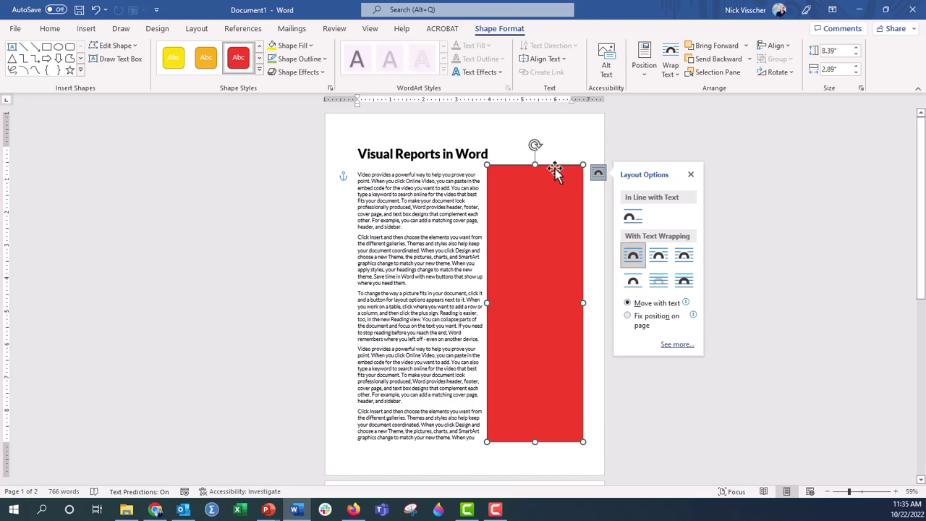
{"action": "left_click_drag", "start_coordinate": [555, 171], "coordinate": [560, 259]}
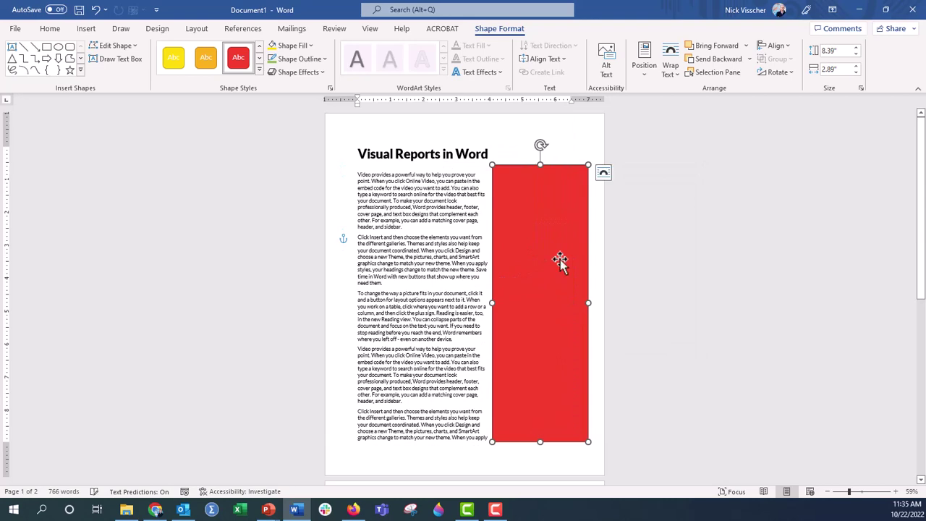
{"action": "left_click_drag", "start_coordinate": [552, 171], "coordinate": [557, 358]}
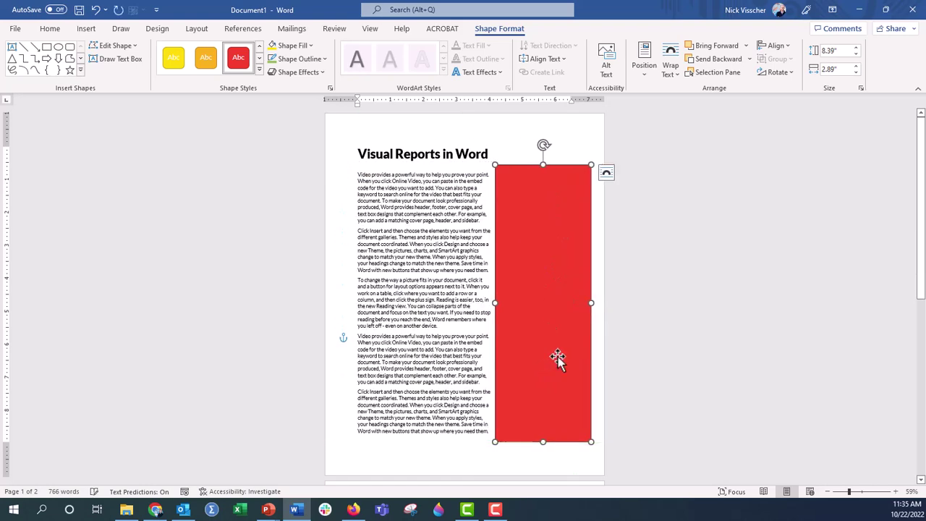
{"action": "left_click", "coordinate": [606, 175]}
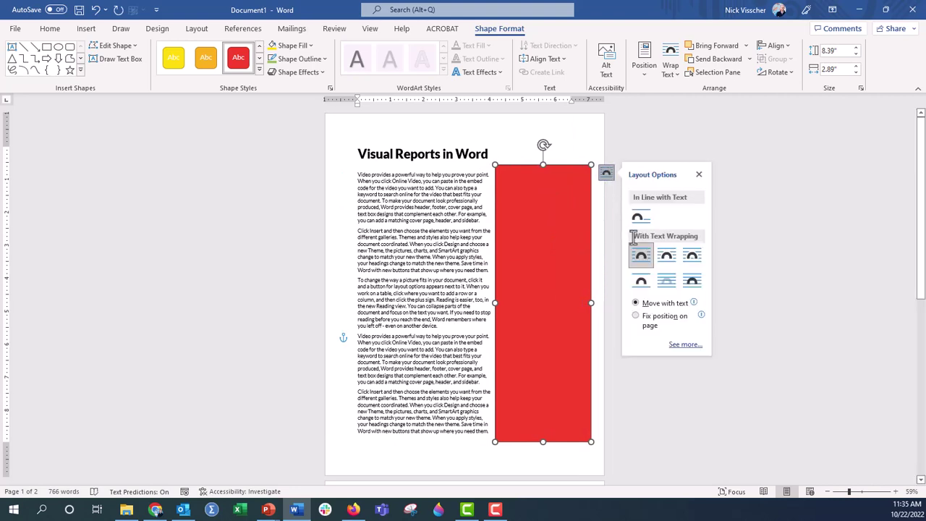
Step: Fix the rectangle's position on the page, at 3.93" right of column and 1.81" below page
{"action": "left_click", "coordinate": [671, 322]}
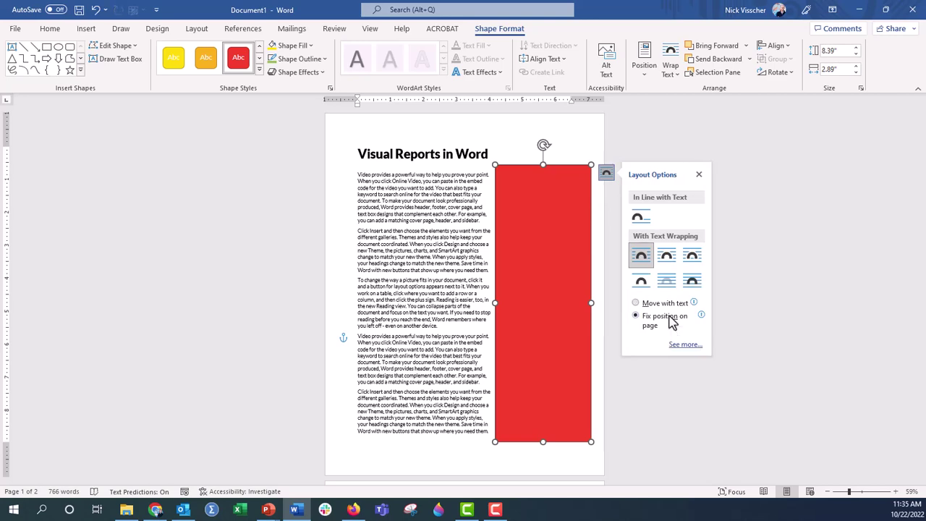
{"action": "mouse_move", "coordinate": [504, 176]}
{"action": "left_mouse_down"}
{"action": "mouse_move", "coordinate": [490, 295]}
{"action": "mouse_move", "coordinate": [370, 327]}
{"action": "mouse_move", "coordinate": [361, 217]}
{"action": "mouse_move", "coordinate": [467, 219]}
{"action": "mouse_move", "coordinate": [487, 352]}
{"action": "mouse_move", "coordinate": [434, 439]}
{"action": "mouse_move", "coordinate": [368, 263]}
{"action": "mouse_move", "coordinate": [459, 167]}
{"action": "mouse_move", "coordinate": [523, 218]}
{"action": "mouse_move", "coordinate": [391, 212]}
{"action": "mouse_move", "coordinate": [389, 183]}
{"action": "mouse_move", "coordinate": [496, 174]}
{"action": "left_mouse_up"}
{"action": "left_click", "coordinate": [597, 180]}
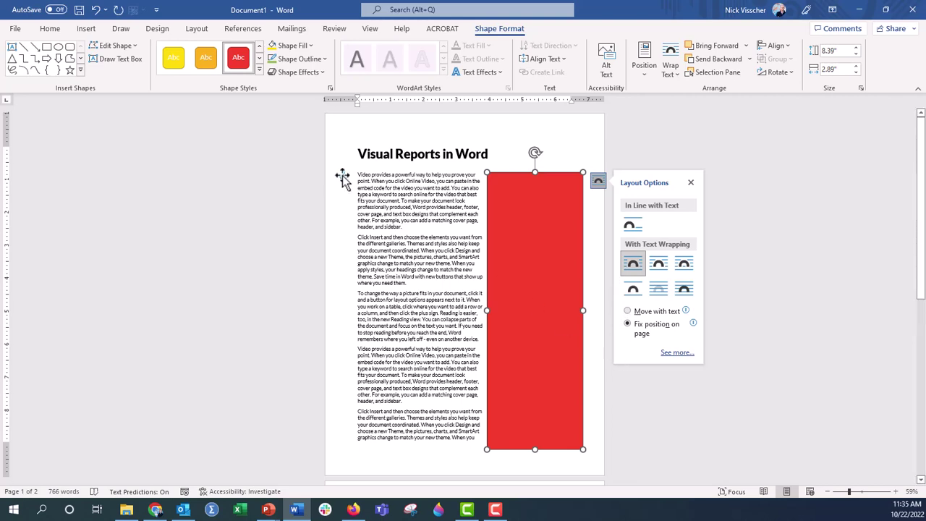
{"action": "mouse_move", "coordinate": [343, 179]}
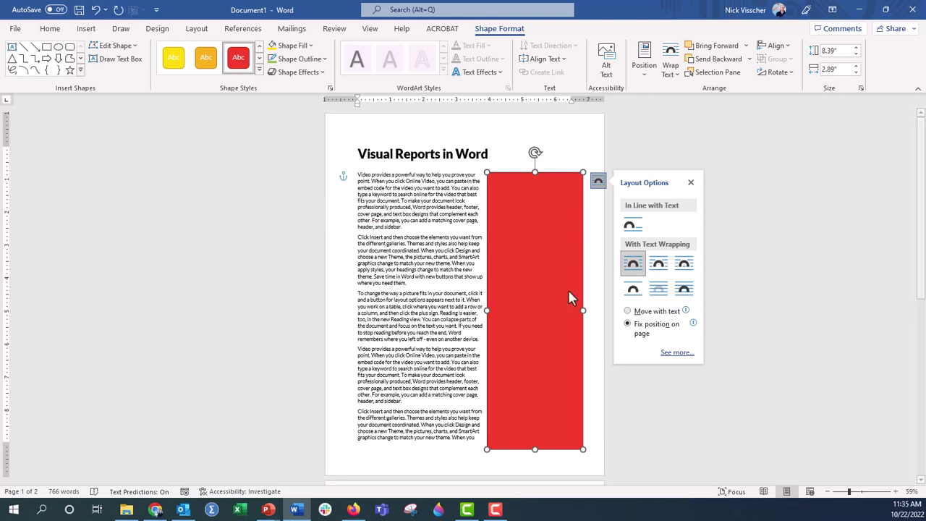
{"action": "left_click", "coordinate": [691, 354]}
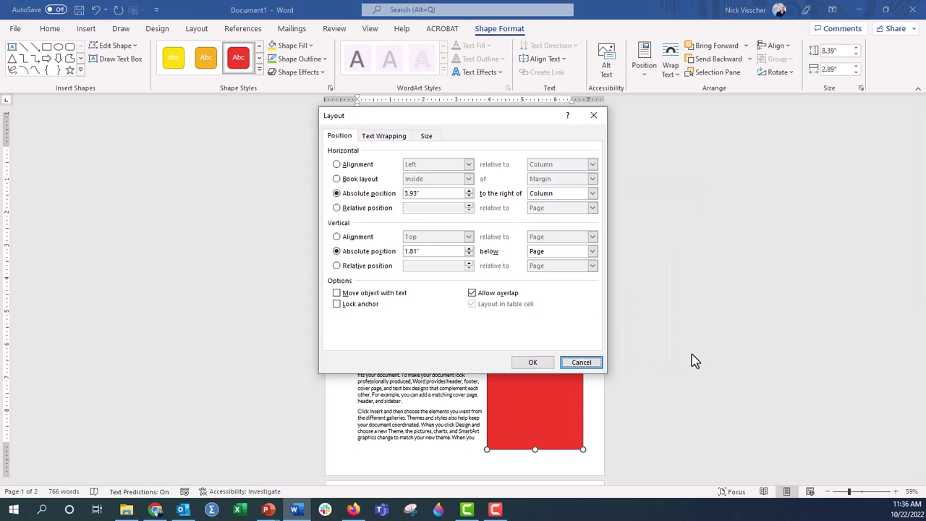
Step: Lock the red rectangle's anchor in the Layout dialog and confirm
{"action": "left_click", "coordinate": [352, 311]}
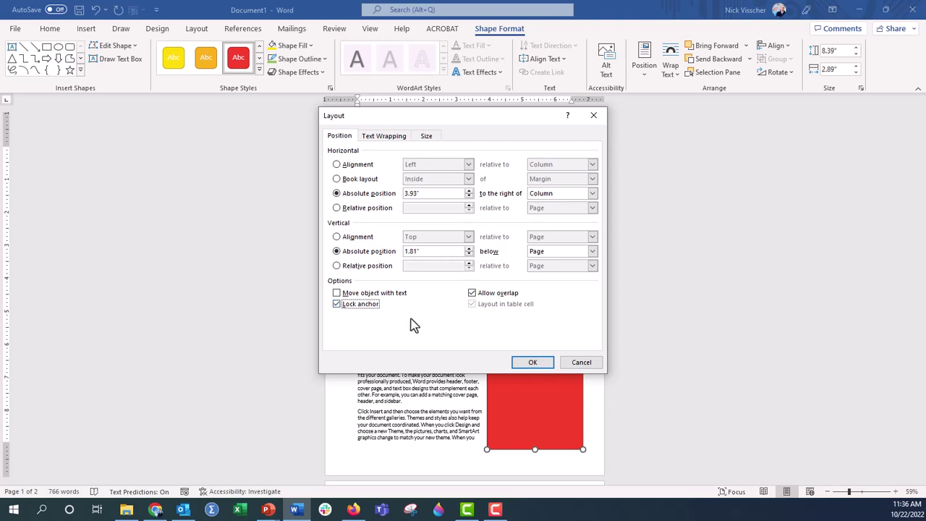
{"action": "left_click", "coordinate": [540, 364]}
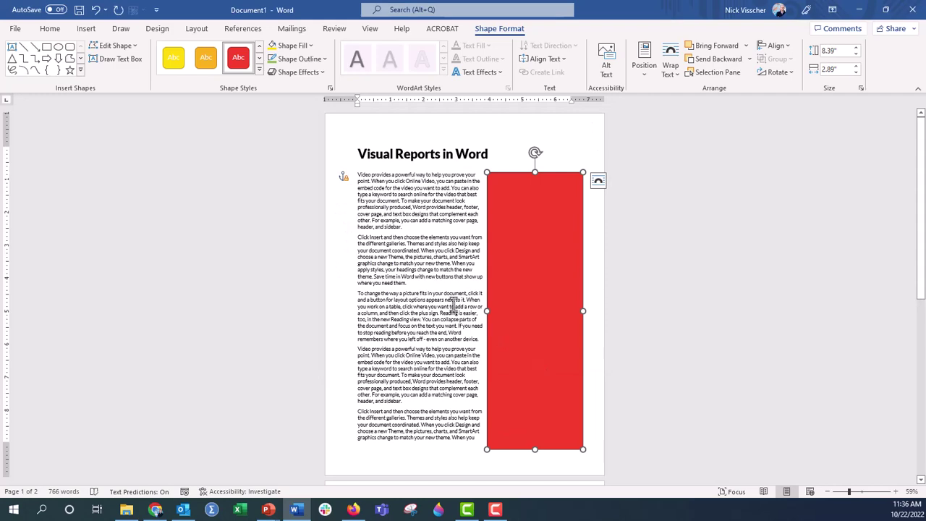
{"action": "left_click", "coordinate": [409, 276]}
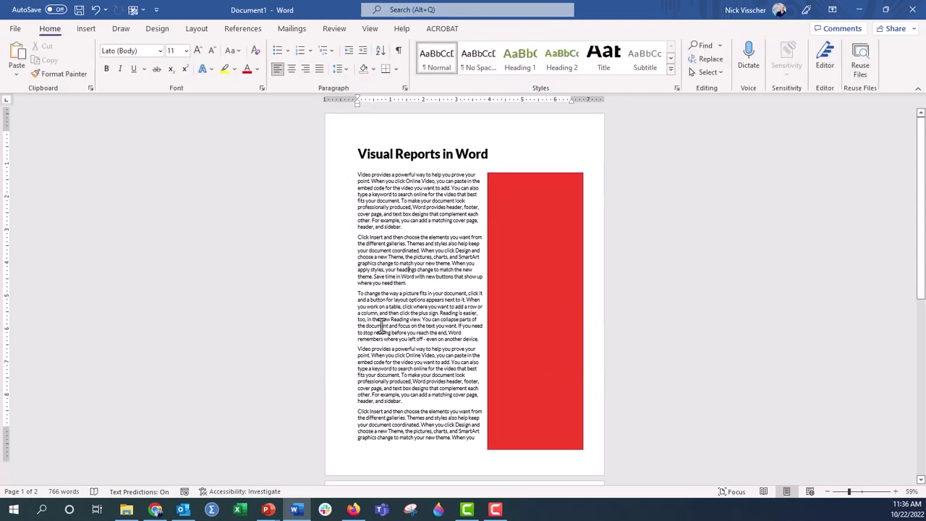
Step: Zoom the page view in to 110% with the status-bar zoom control
{"action": "scroll", "coordinate": [381, 325], "scroll_direction": "down", "scroll_amount": 10}
{"action": "scroll", "coordinate": [381, 325], "scroll_direction": "up", "scroll_amount": 10}
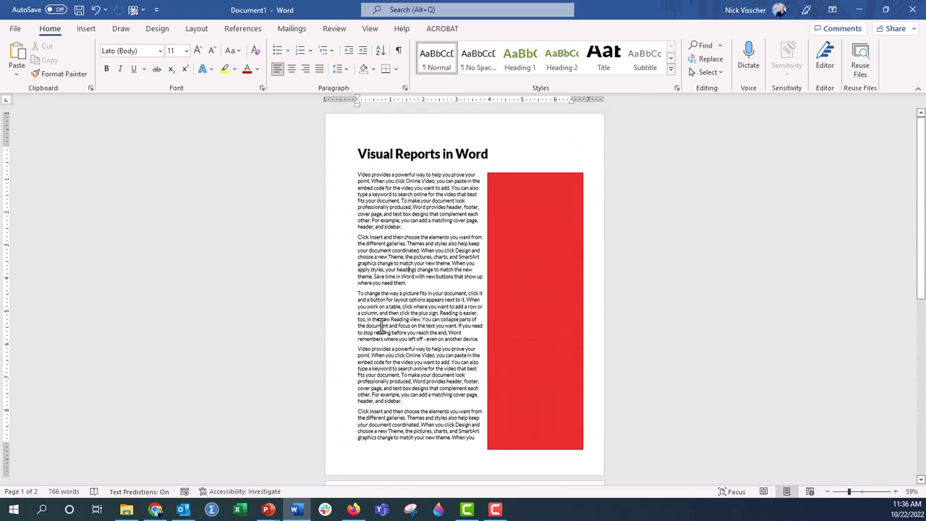
{"action": "left_click", "coordinate": [527, 227]}
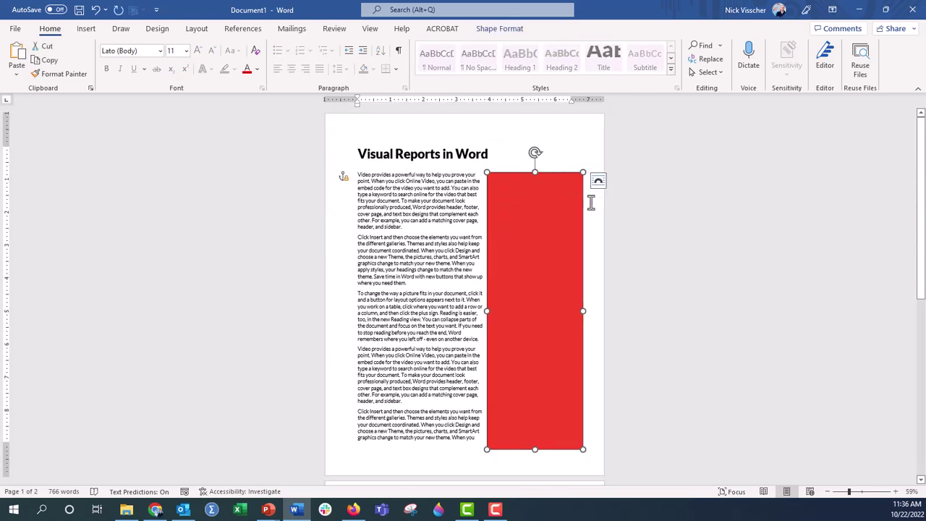
{"action": "left_click", "coordinate": [896, 492]}
{"action": "left_click", "coordinate": [896, 492]}
{"action": "left_click", "coordinate": [896, 493]}
{"action": "left_click", "coordinate": [896, 492]}
{"action": "left_click", "coordinate": [896, 492]}
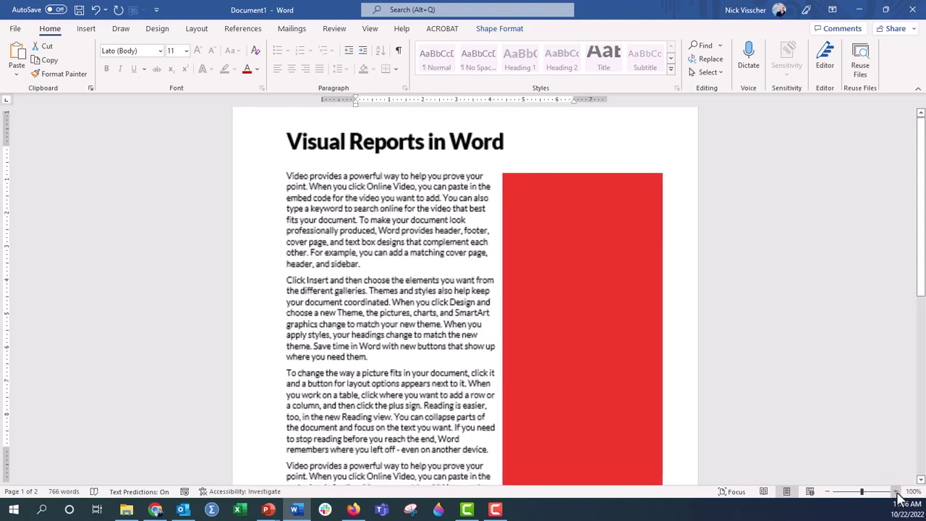
{"action": "left_click", "coordinate": [896, 492]}
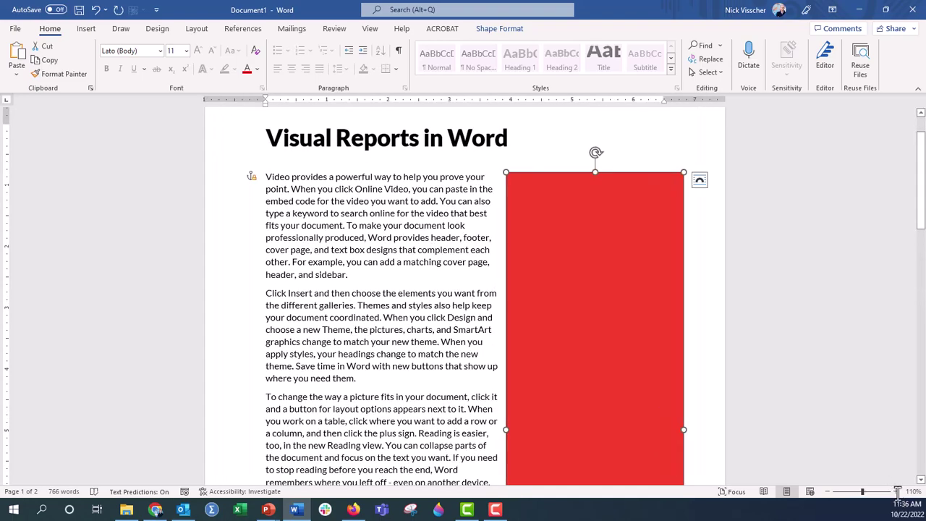
{"action": "left_click", "coordinate": [265, 181]}
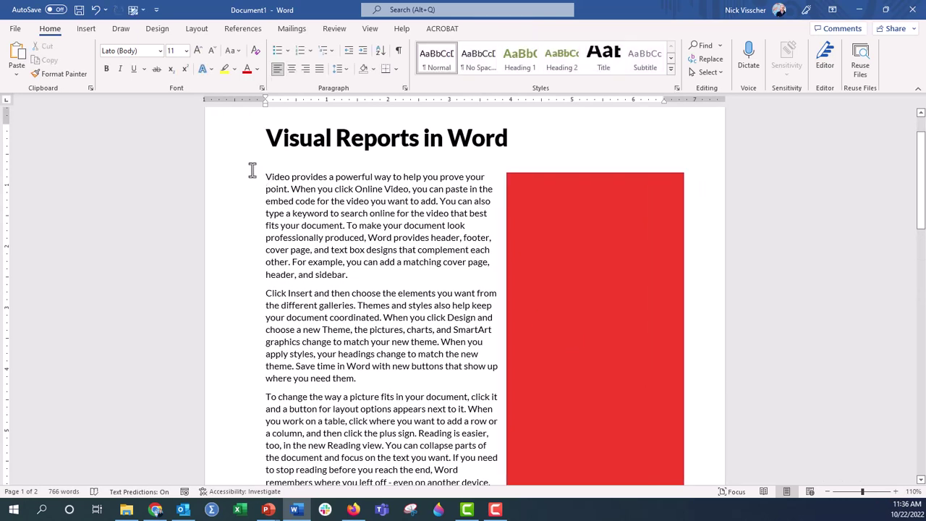
{"action": "left_click", "coordinate": [84, 32]}
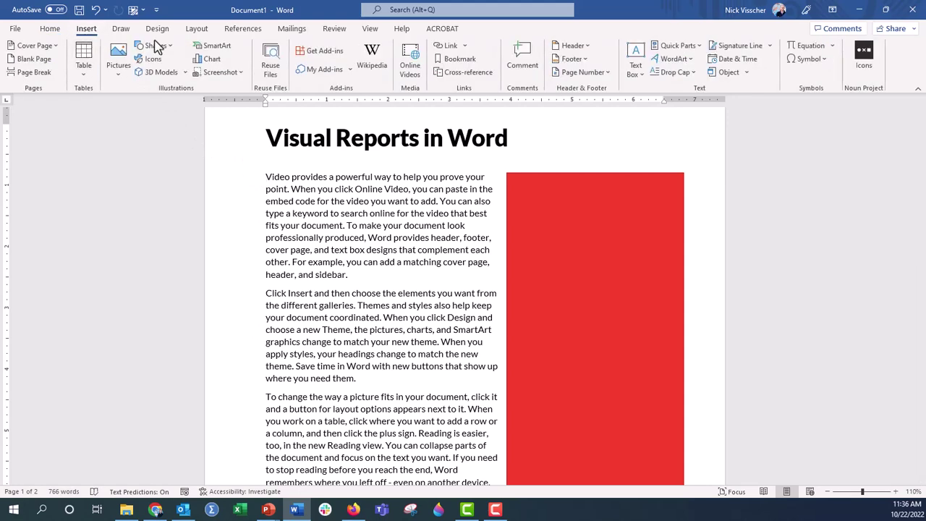
{"action": "left_click", "coordinate": [637, 81]}
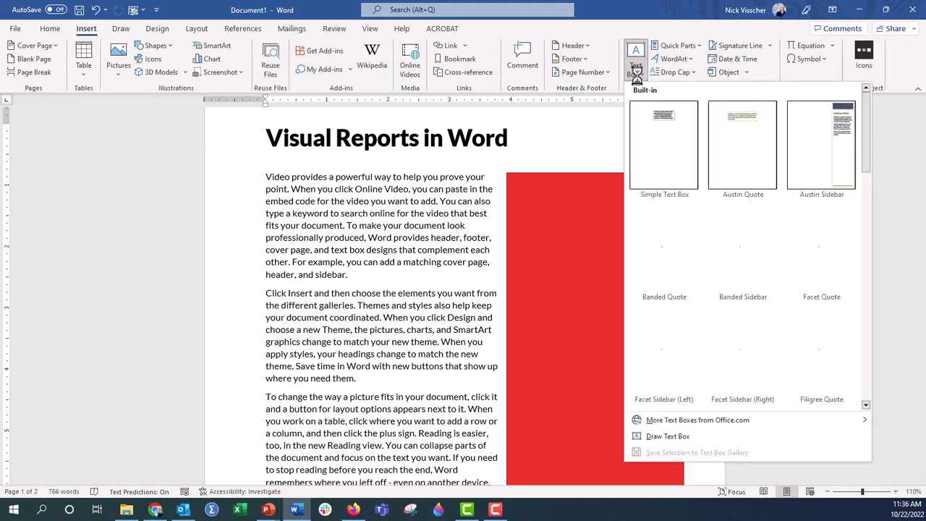
{"action": "left_click", "coordinate": [653, 140]}
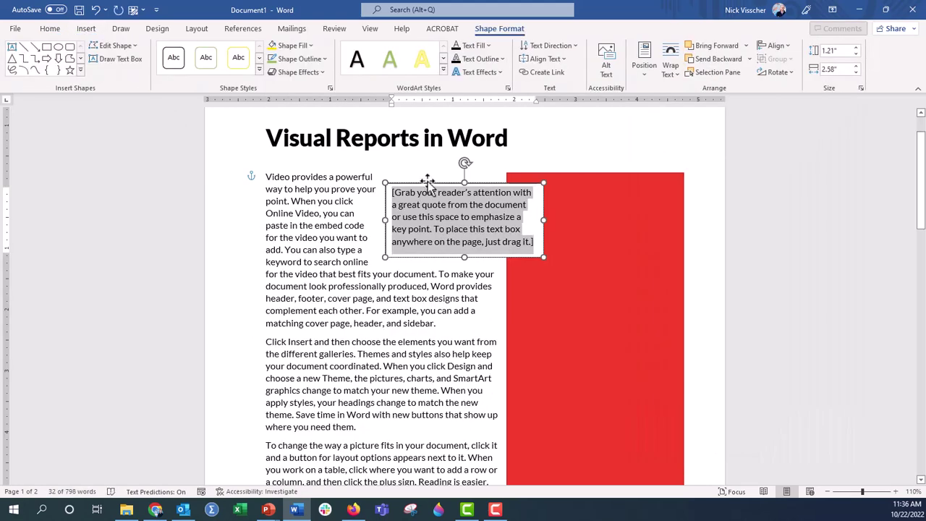
{"action": "left_click_drag", "start_coordinate": [427, 182], "coordinate": [560, 177]}
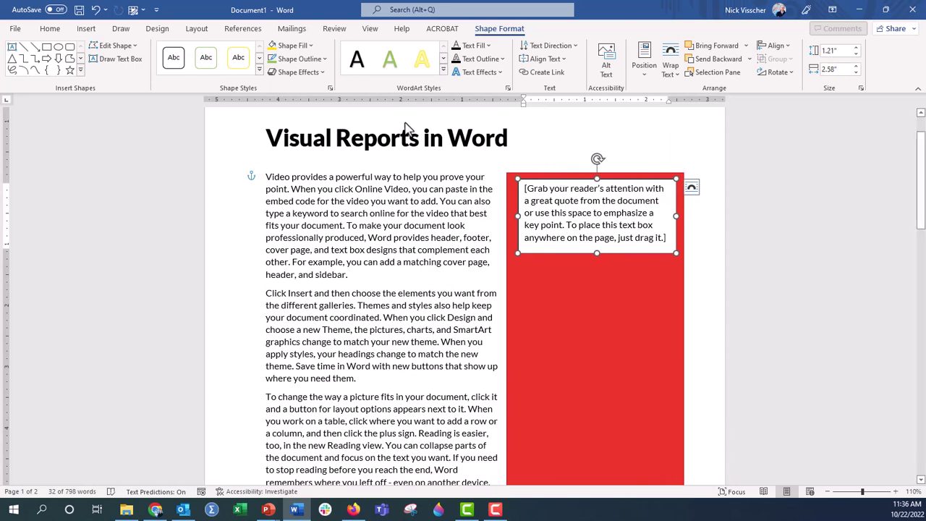
{"action": "left_click", "coordinate": [95, 10]}
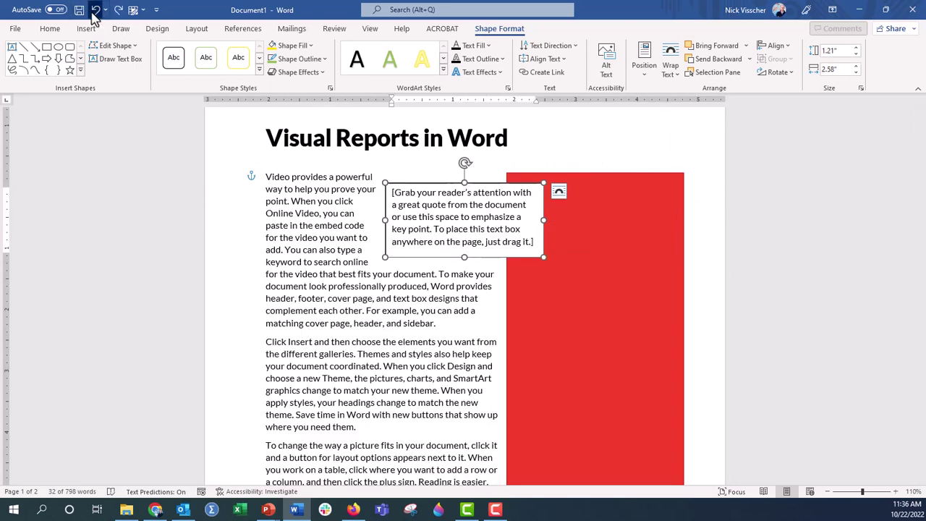
{"action": "left_click", "coordinate": [94, 10]}
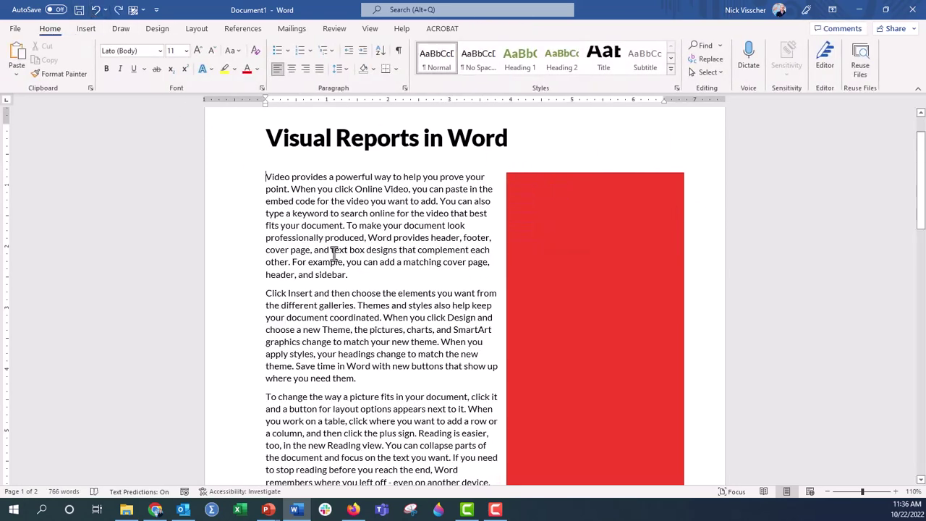
Step: Type 'Typing Text' inside the red rectangle, correcting the typo
{"action": "left_click", "coordinate": [511, 187]}
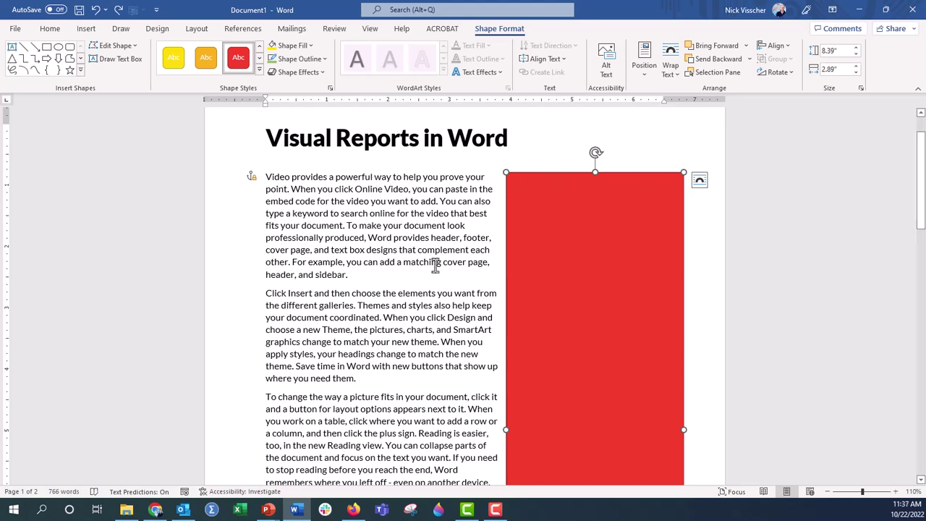
{"action": "scroll", "coordinate": [435, 264], "scroll_direction": "down", "scroll_amount": 3}
{"action": "scroll", "coordinate": [435, 264], "scroll_direction": "up", "scroll_amount": 3}
{"action": "scroll", "coordinate": [434, 265], "scroll_direction": "down", "scroll_amount": 4}
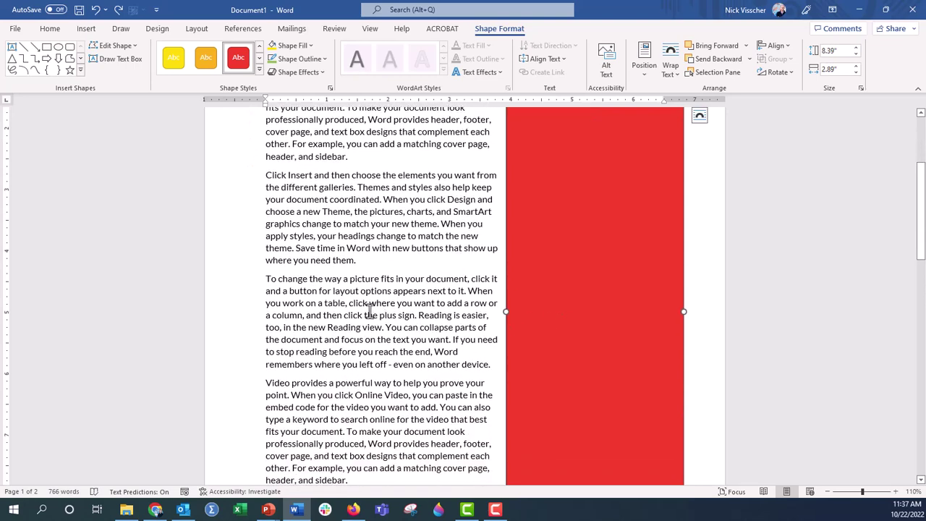
{"action": "type", "text": "Typ9ing"}
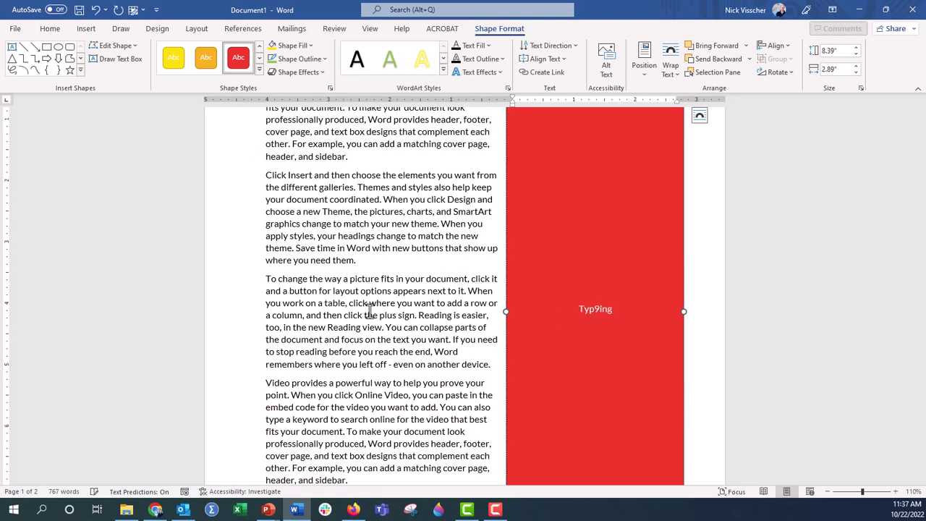
{"action": "key", "text": "BackSpace"}
{"action": "key", "text": "BackSpace"}
{"action": "key", "text": "BackSpace"}
{"action": "type", "text": "Text"}
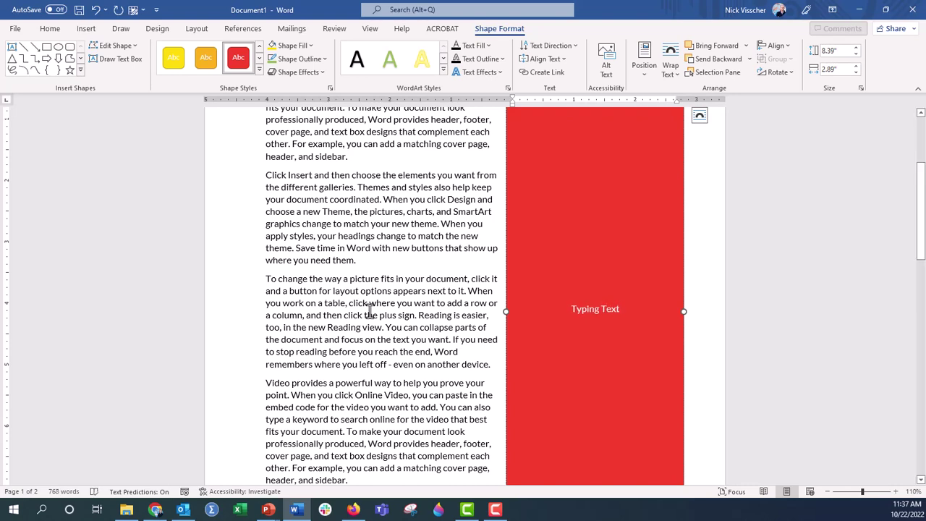
{"action": "triple_click", "coordinate": [569, 309]}
{"action": "left_click", "coordinate": [569, 308]}
{"action": "scroll", "coordinate": [488, 308], "scroll_direction": "up", "scroll_amount": 3}
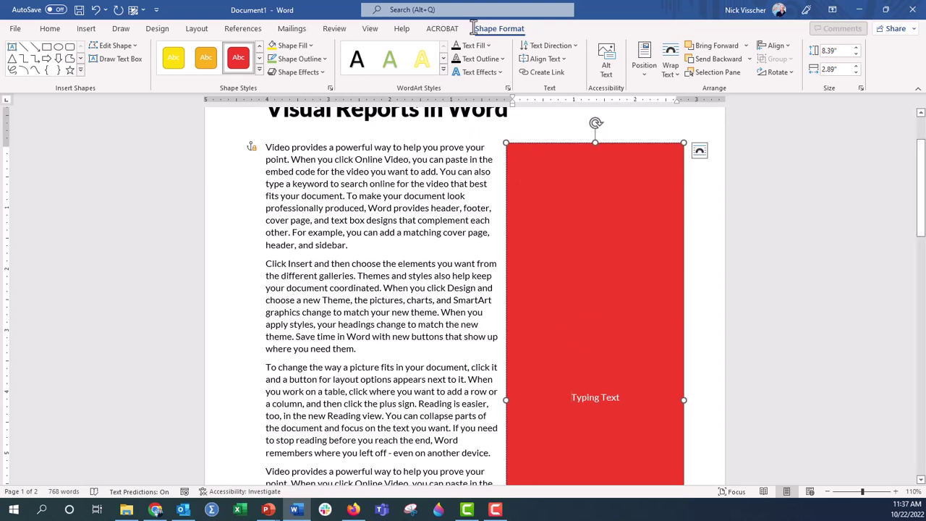
Step: Align Typing Text to the top and left of the rectangle
{"action": "left_click", "coordinate": [544, 58]}
{"action": "left_click", "coordinate": [569, 86]}
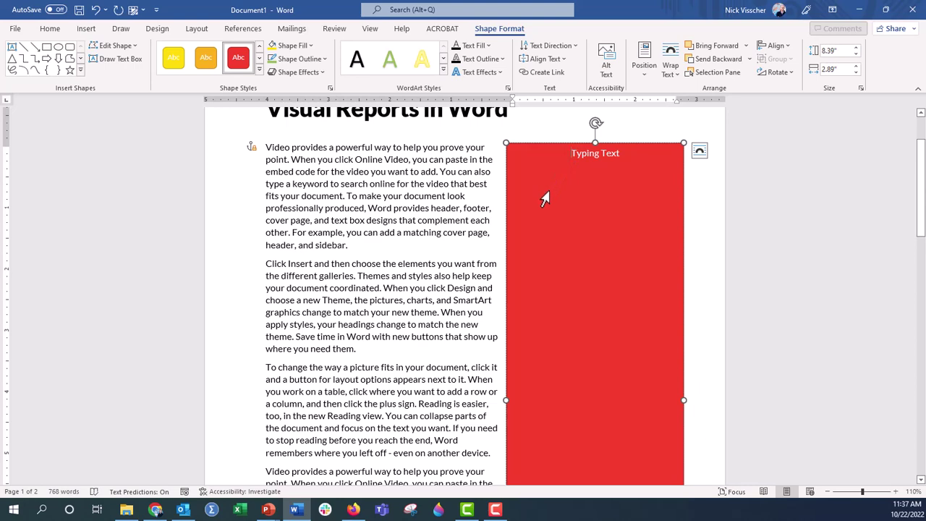
{"action": "left_click", "coordinate": [55, 34]}
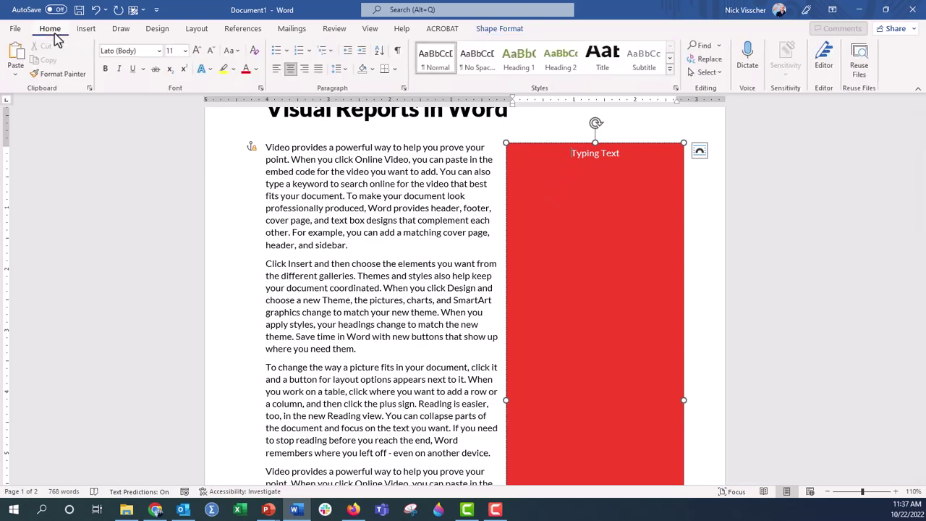
{"action": "left_click", "coordinate": [280, 71]}
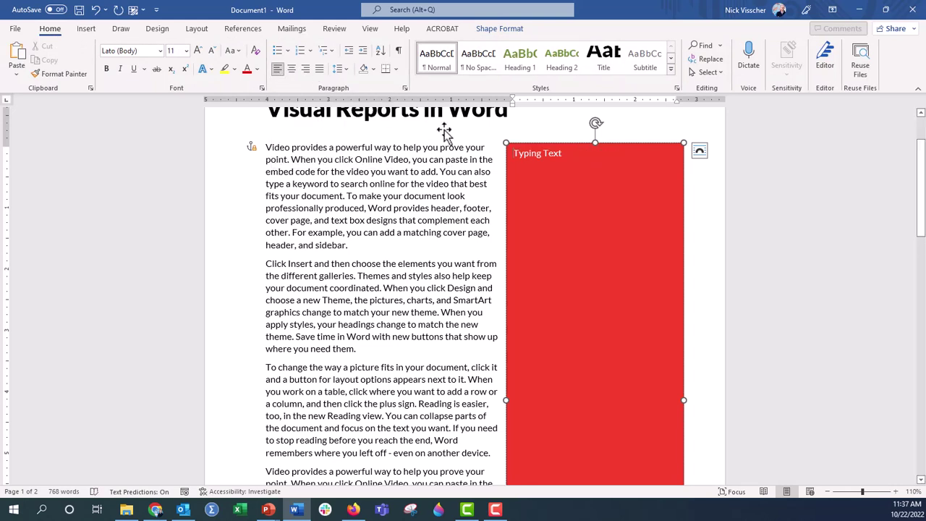
Step: Make Typing Text bold
{"action": "left_click_drag", "start_coordinate": [517, 157], "coordinate": [541, 155]}
{"action": "left_click", "coordinate": [513, 155]}
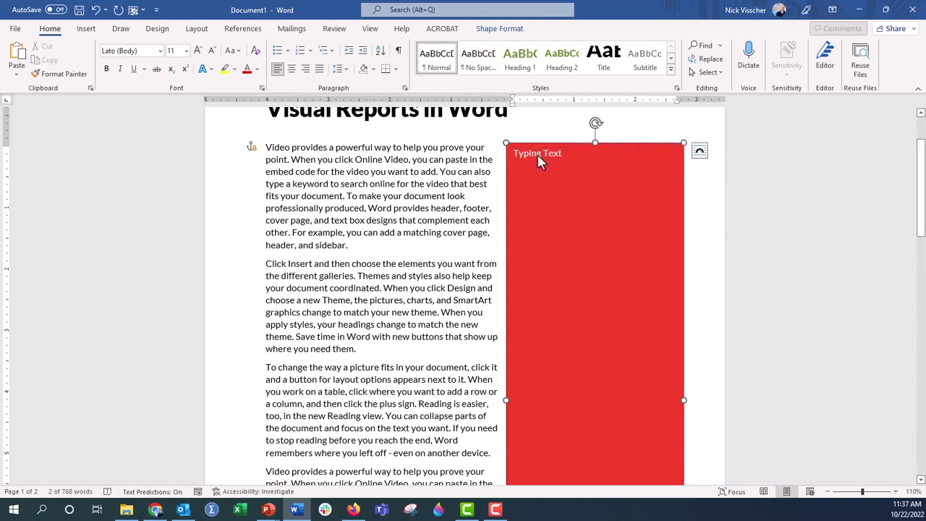
{"action": "triple_click", "coordinate": [513, 156]}
{"action": "key", "text": "ctrl+b"}
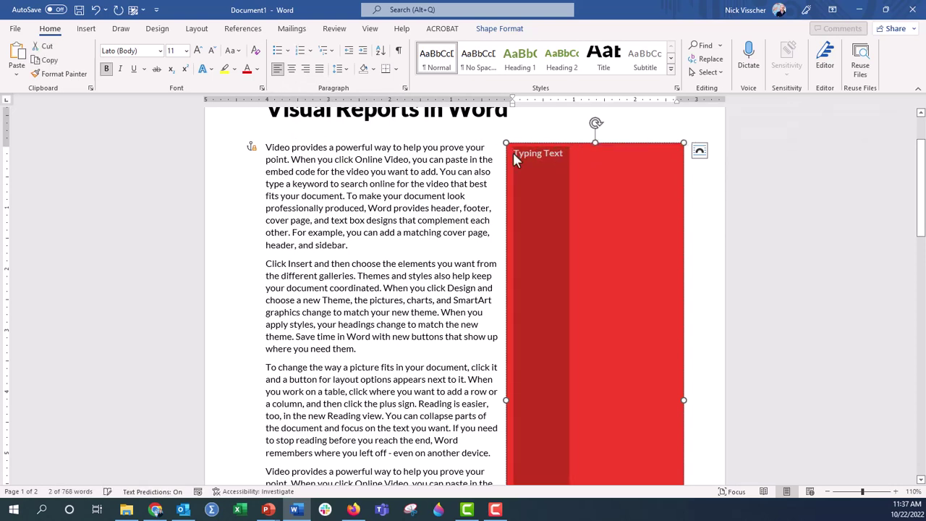
{"action": "left_click", "coordinate": [571, 155]}
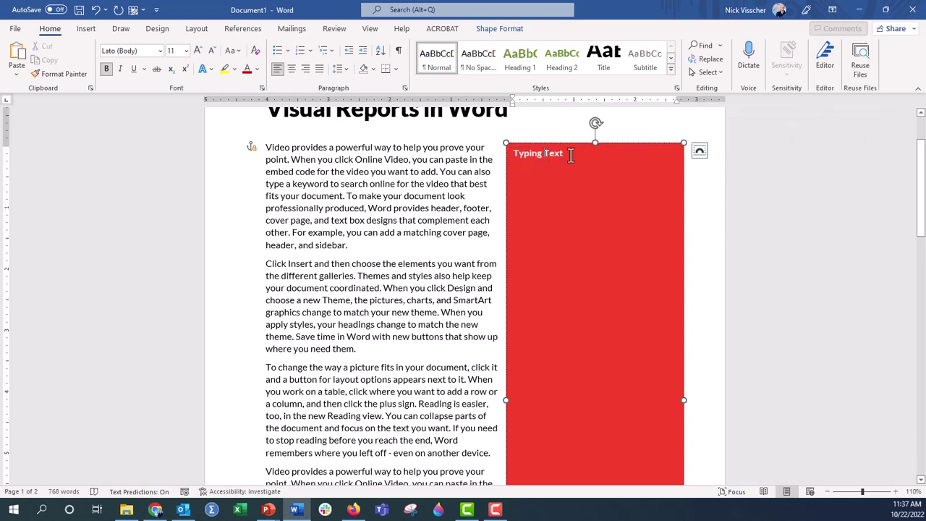
Step: Expand the lorem formula into three placeholder paragraphs in the red sidebar and unbold them
{"action": "key", "text": "Return"}
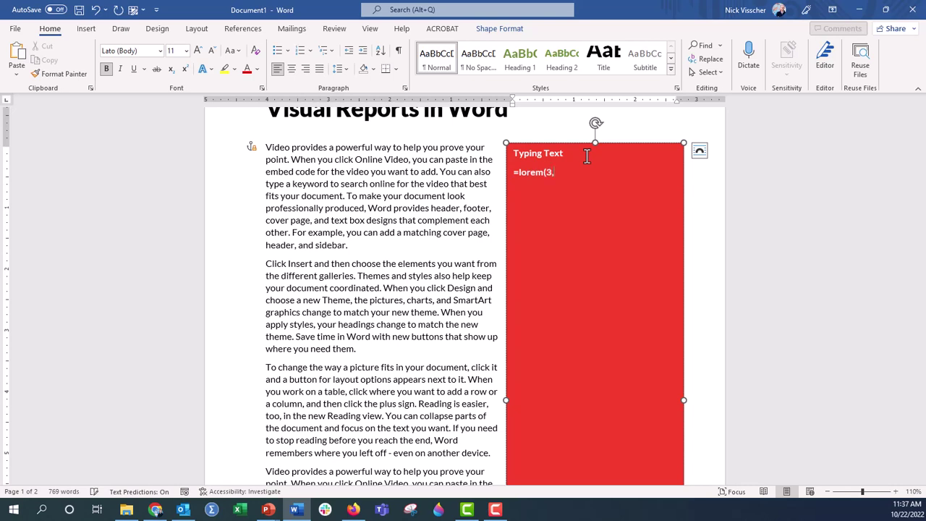
{"action": "key", "text": "Return"}
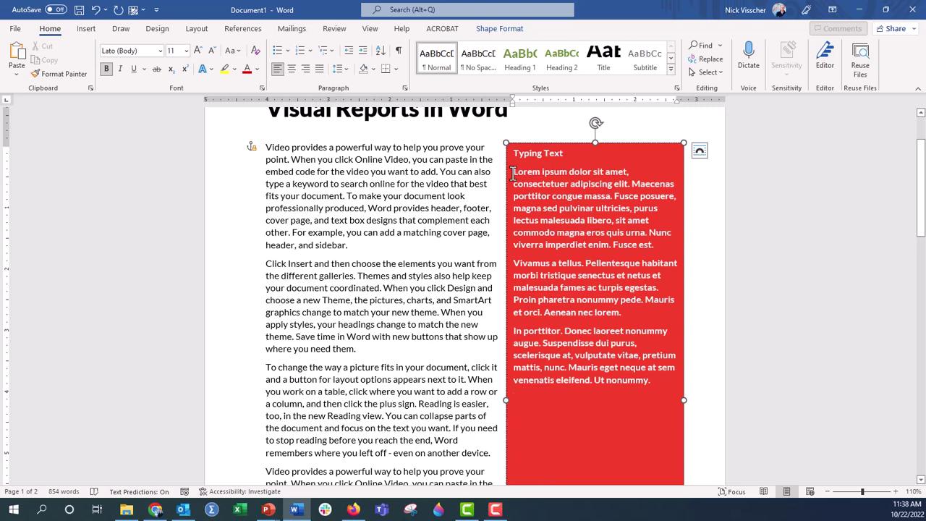
{"action": "left_click_drag", "start_coordinate": [512, 173], "coordinate": [653, 387]}
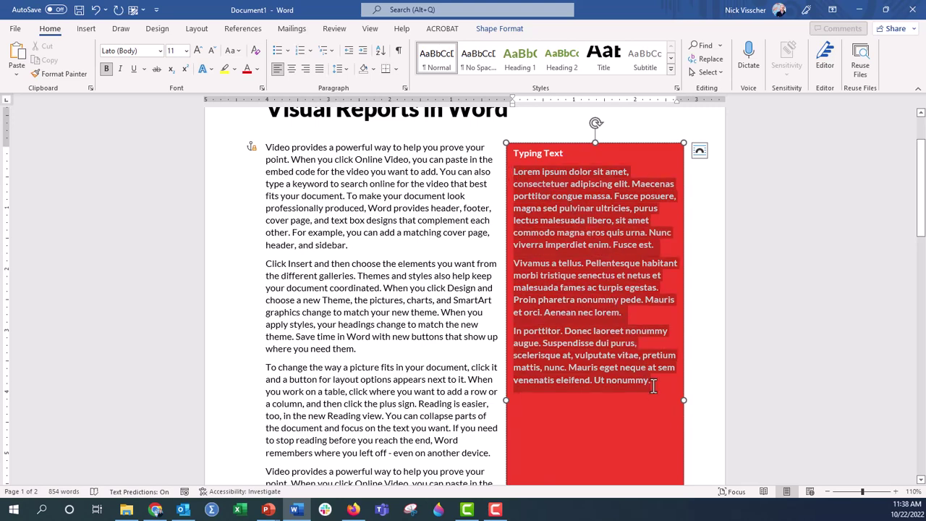
{"action": "left_click", "coordinate": [107, 69]}
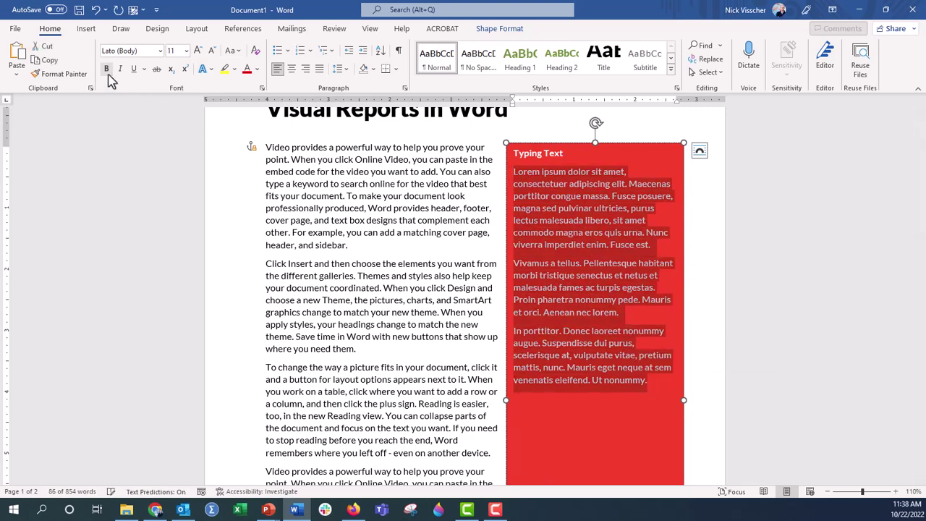
{"action": "left_click", "coordinate": [268, 186]}
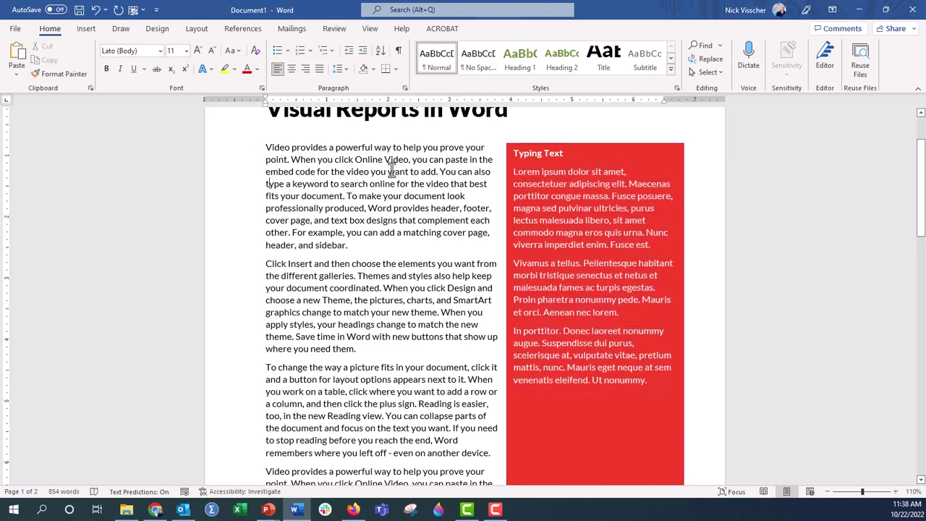
{"action": "left_click", "coordinate": [573, 145]}
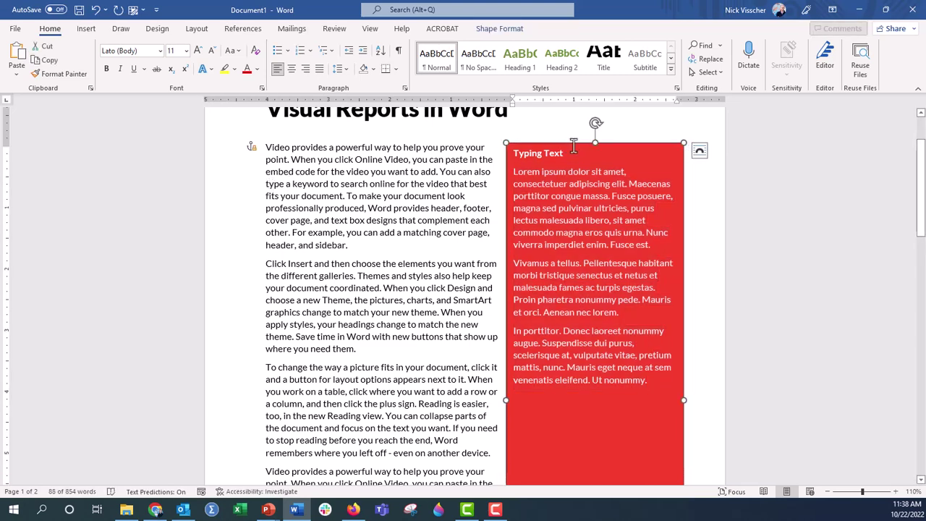
Step: Open the red shape's Format Shape settings at Layout & Properties
{"action": "right_click", "coordinate": [506, 154]}
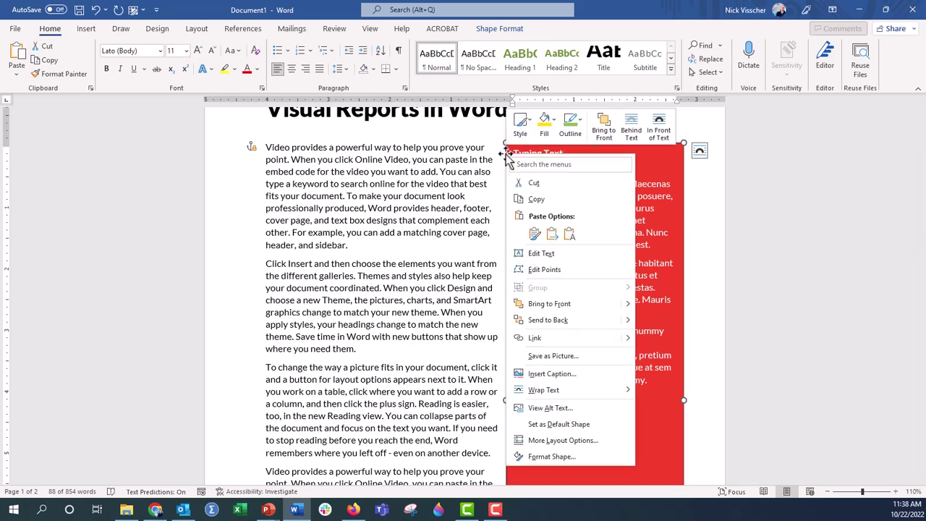
{"action": "left_click", "coordinate": [613, 458]}
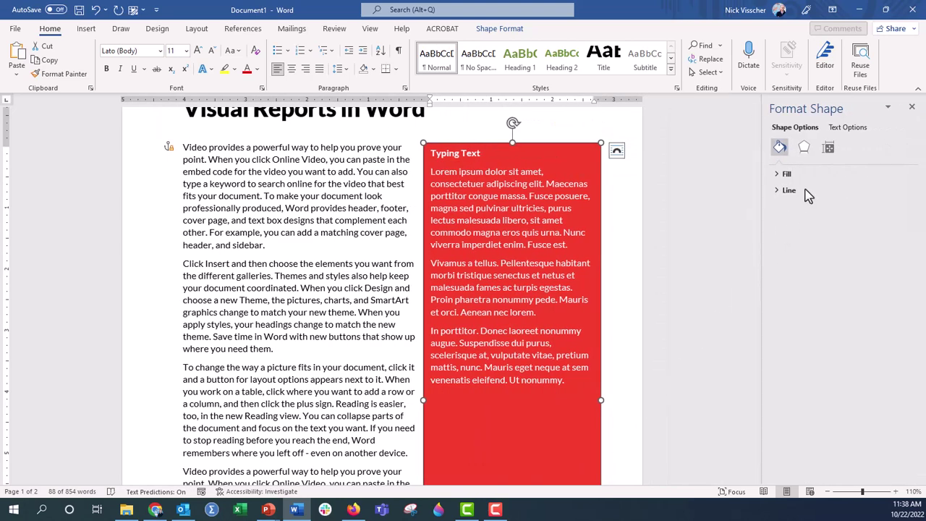
{"action": "left_click", "coordinate": [828, 148]}
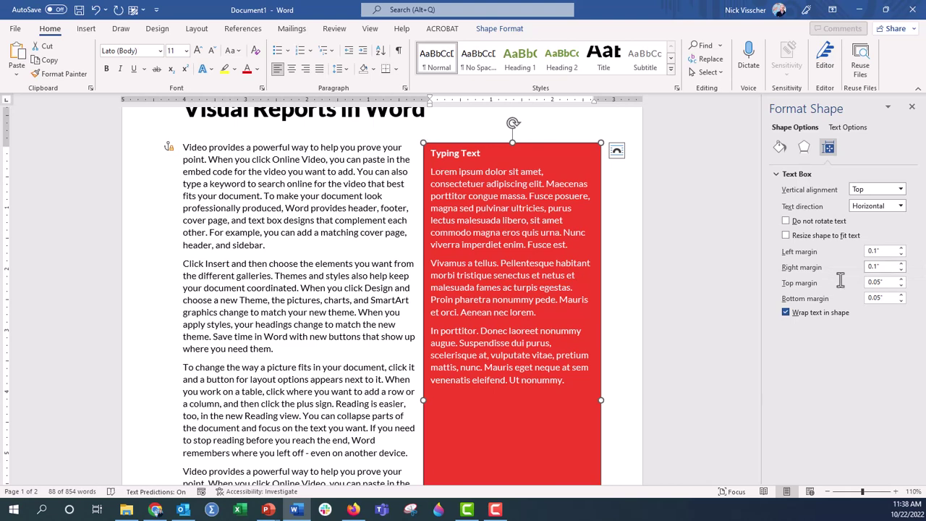
Step: Set the text box's top, bottom and left inner margins to 0.1"
{"action": "left_click", "coordinate": [901, 279]}
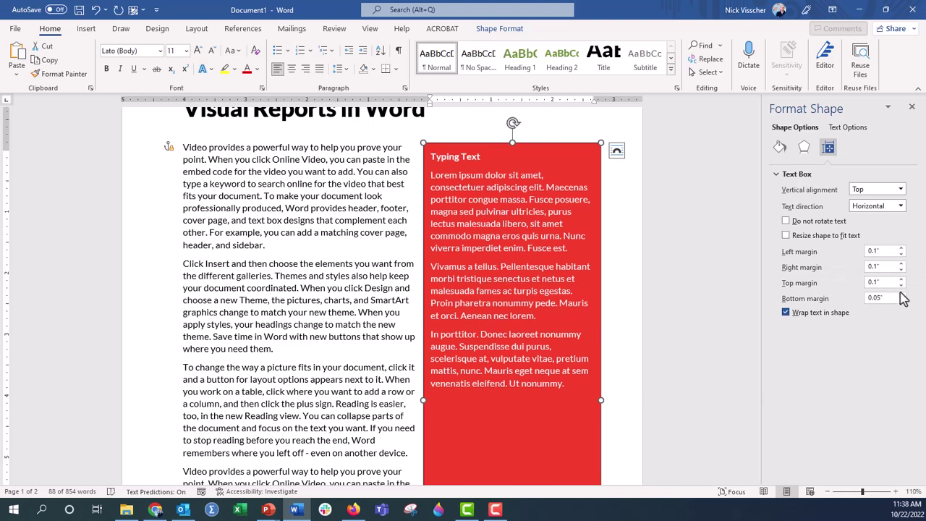
{"action": "left_click", "coordinate": [901, 294]}
{"action": "left_click", "coordinate": [901, 248]}
{"action": "left_click", "coordinate": [901, 248]}
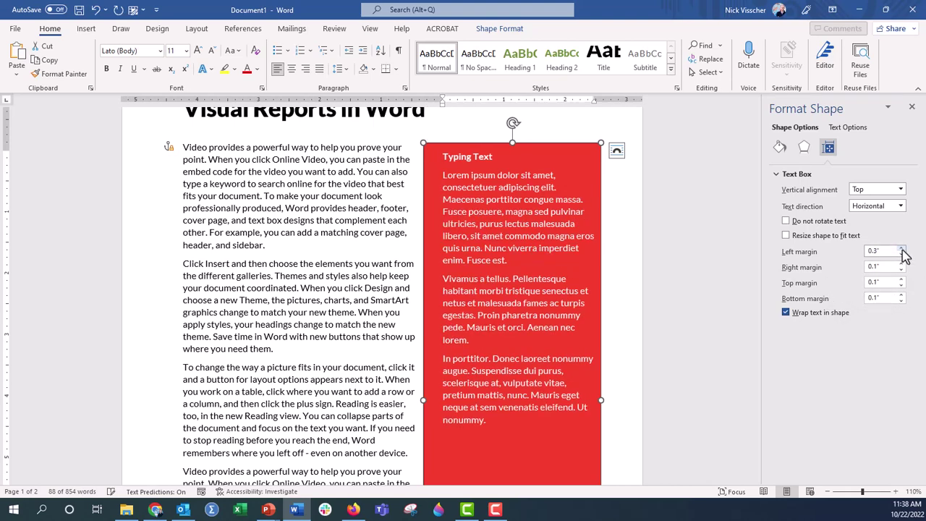
{"action": "left_click", "coordinate": [901, 248]}
{"action": "left_click", "coordinate": [901, 248]}
{"action": "left_click", "coordinate": [901, 254]}
{"action": "left_click", "coordinate": [901, 254]}
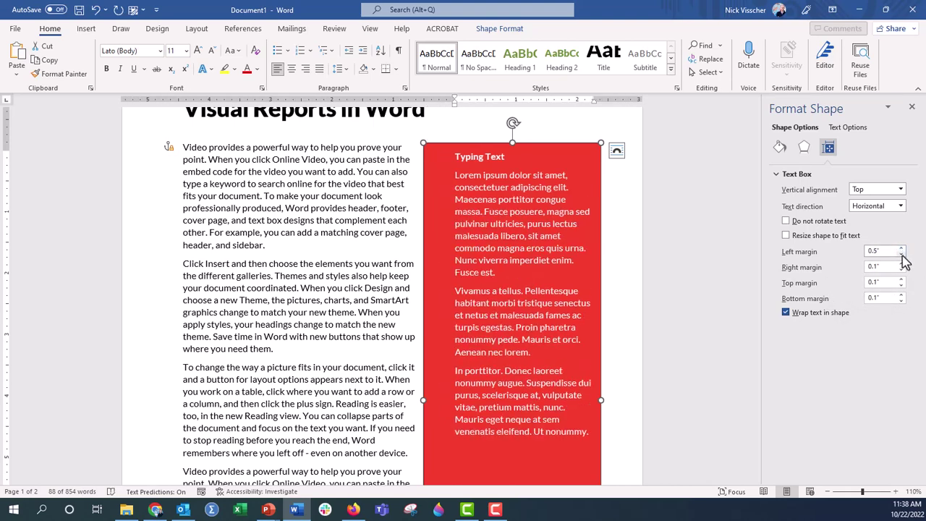
{"action": "left_click", "coordinate": [901, 253]}
{"action": "left_click", "coordinate": [901, 254]}
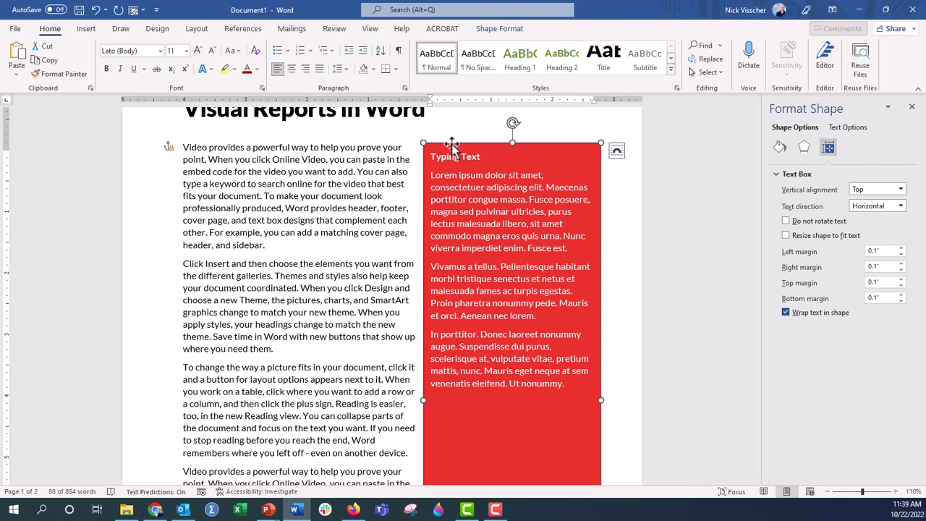
Step: Make the sidebar's red fill 70% transparent so it shows light pink
{"action": "left_click", "coordinate": [239, 195]}
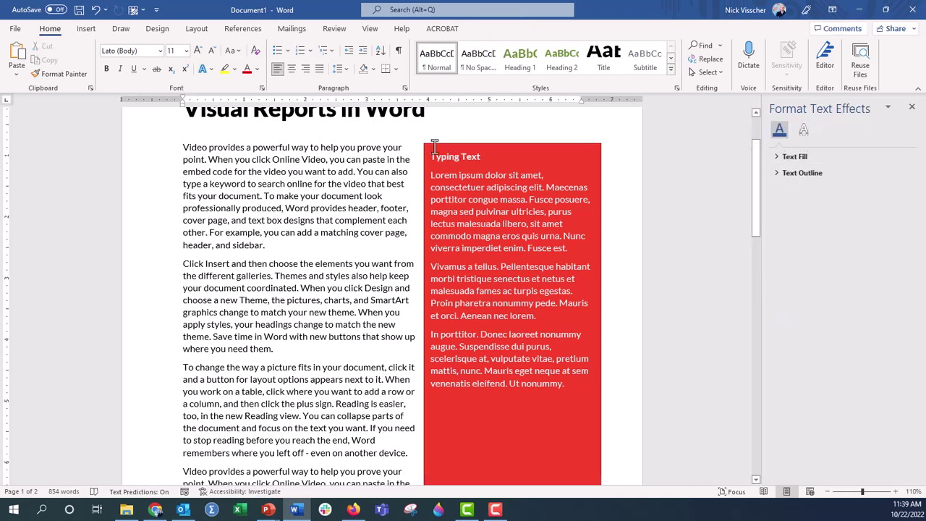
{"action": "left_click", "coordinate": [434, 146]}
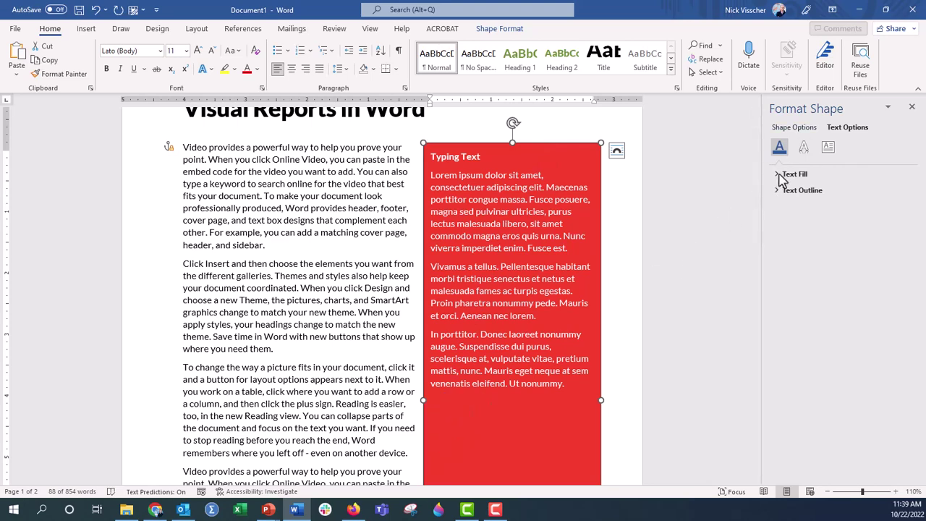
{"action": "left_click", "coordinate": [799, 128]}
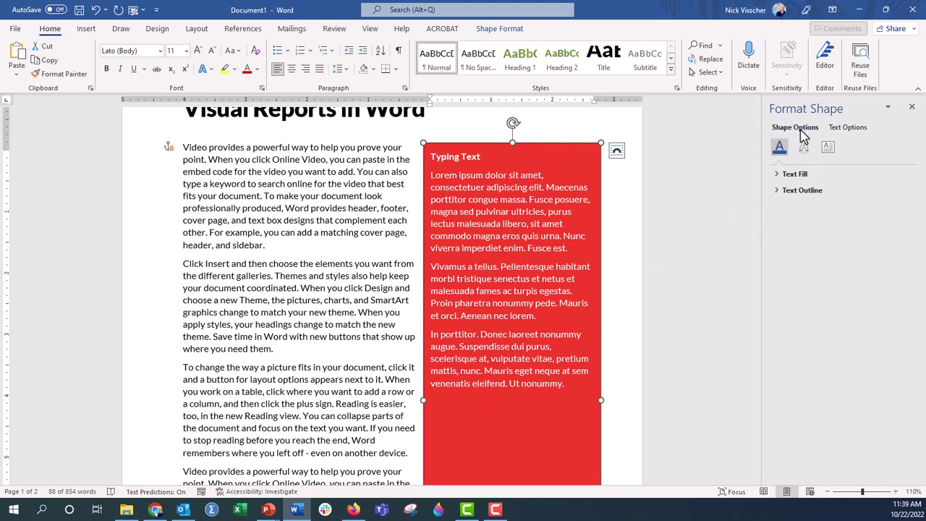
{"action": "left_click", "coordinate": [778, 177]}
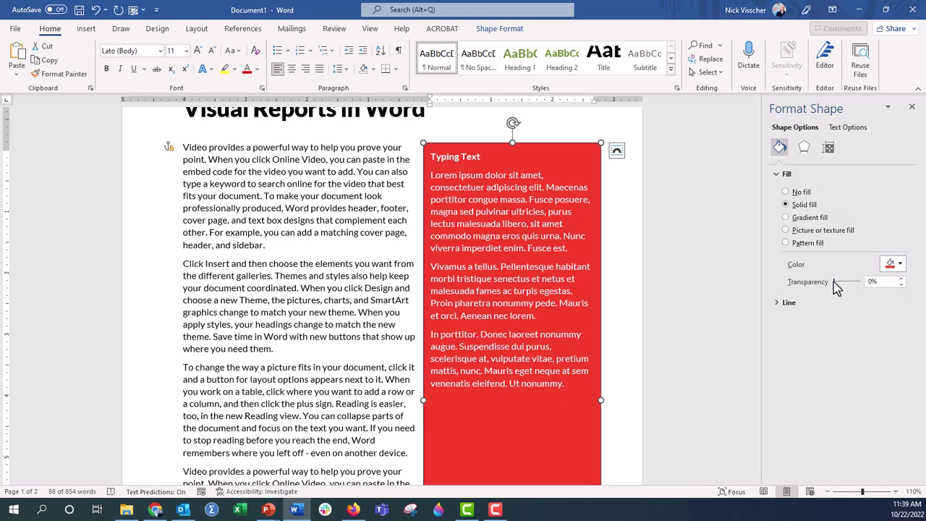
{"action": "left_click_drag", "start_coordinate": [834, 283], "coordinate": [852, 284]}
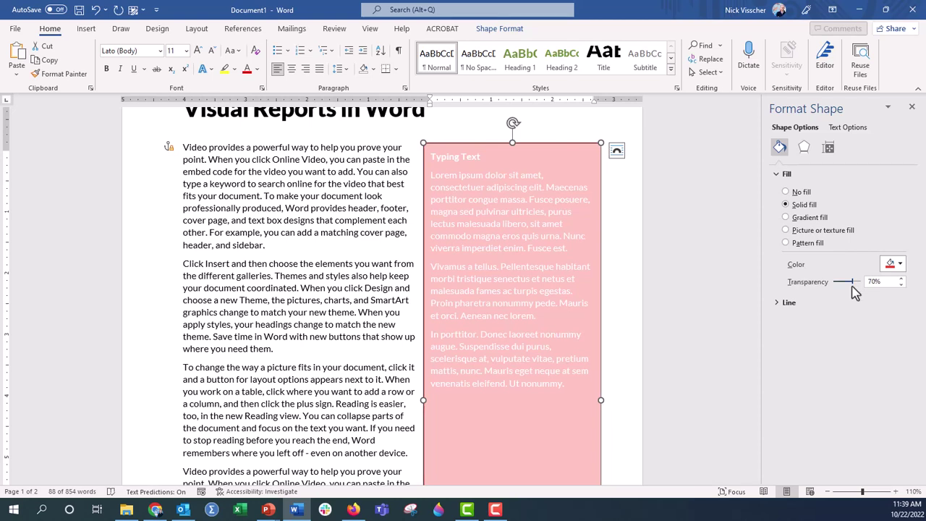
{"action": "left_click", "coordinate": [621, 322]}
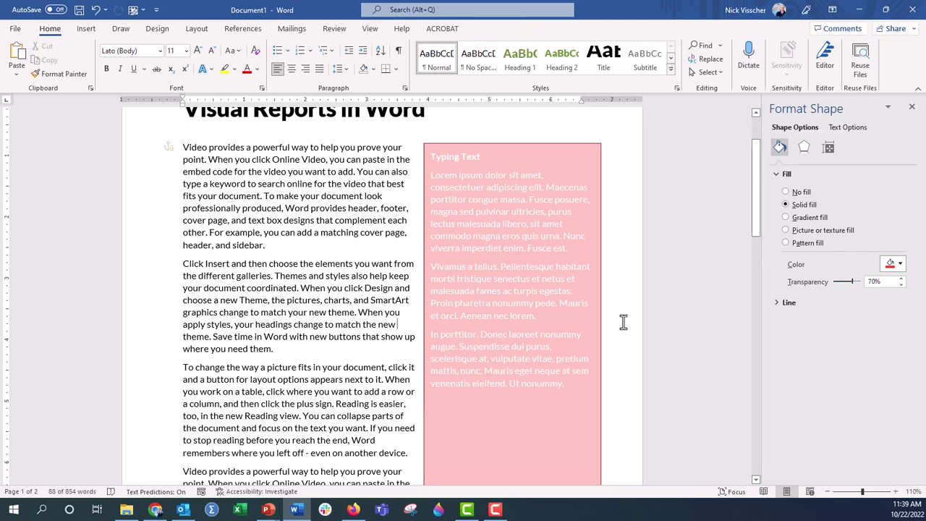
Step: Set the sidebar's outline to No line and select all its text
{"action": "left_click", "coordinate": [431, 144]}
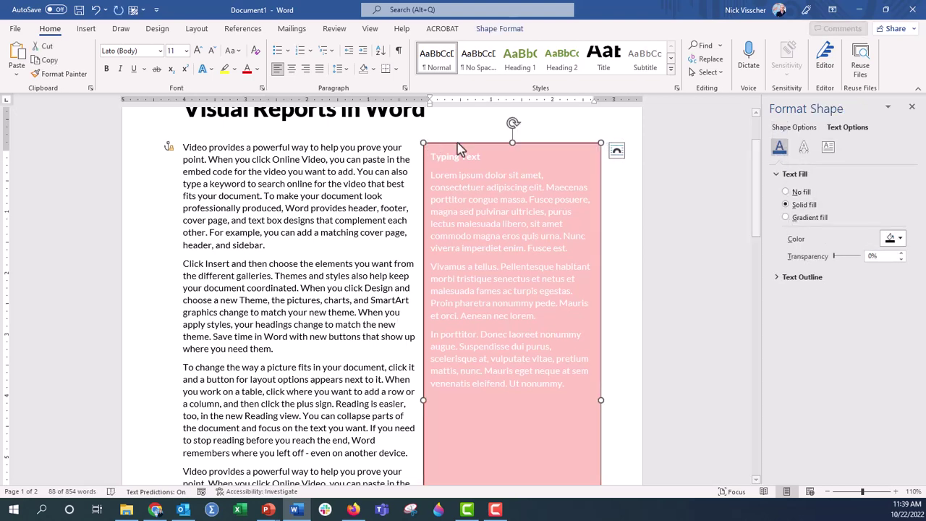
{"action": "left_click", "coordinate": [796, 127]}
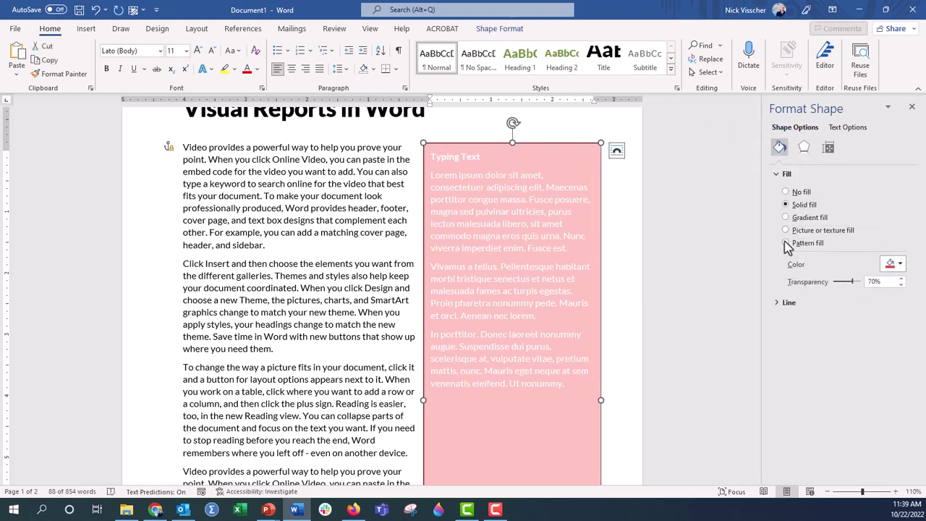
{"action": "left_click", "coordinate": [779, 304]}
{"action": "left_click", "coordinate": [808, 322]}
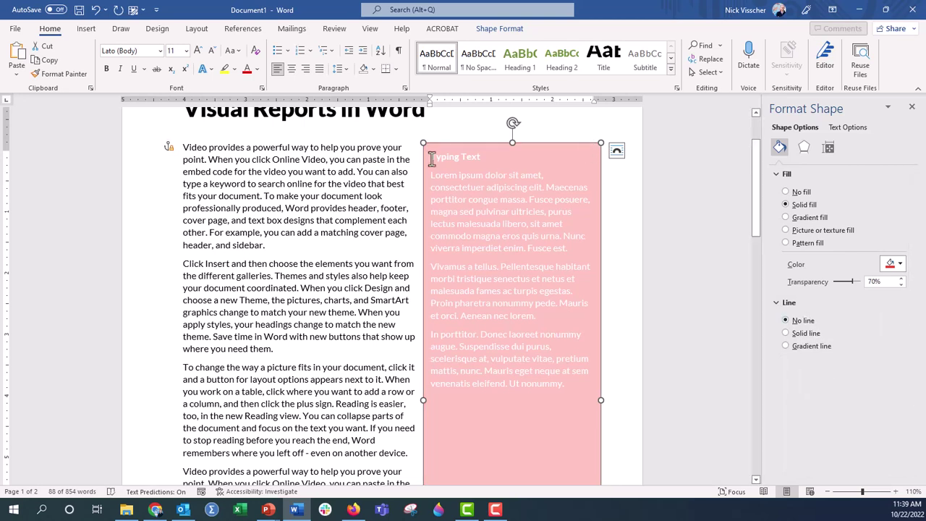
{"action": "left_click_drag", "start_coordinate": [432, 158], "coordinate": [575, 387]}
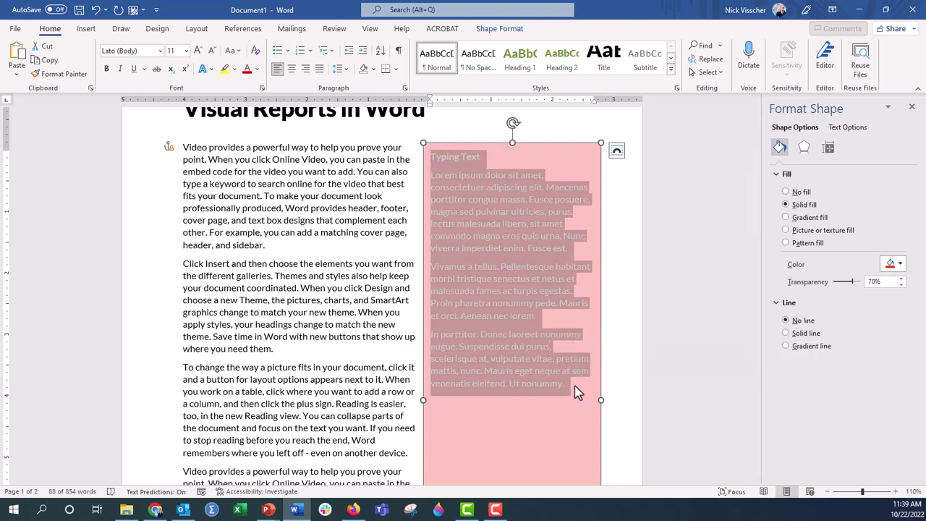
Step: Set the sidebar text's Text Fill colour to black
{"action": "left_click", "coordinate": [865, 130]}
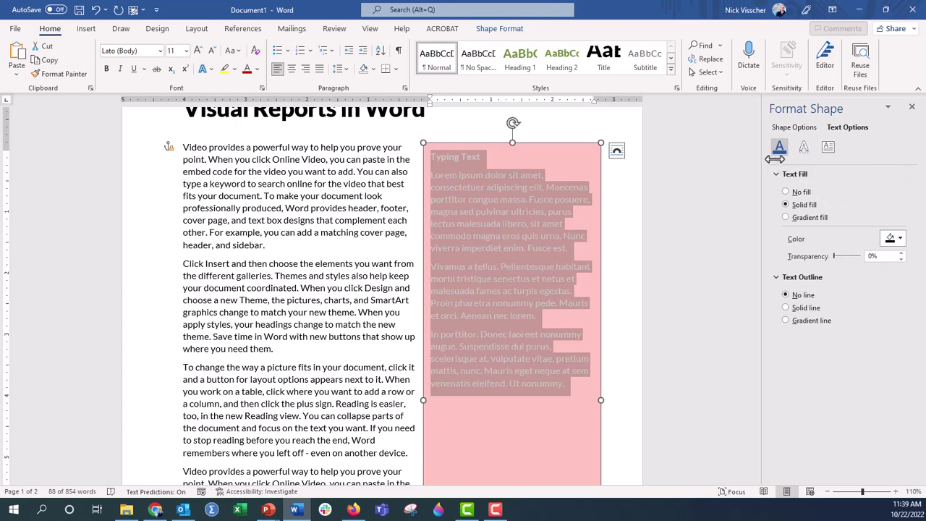
{"action": "left_click", "coordinate": [890, 237]}
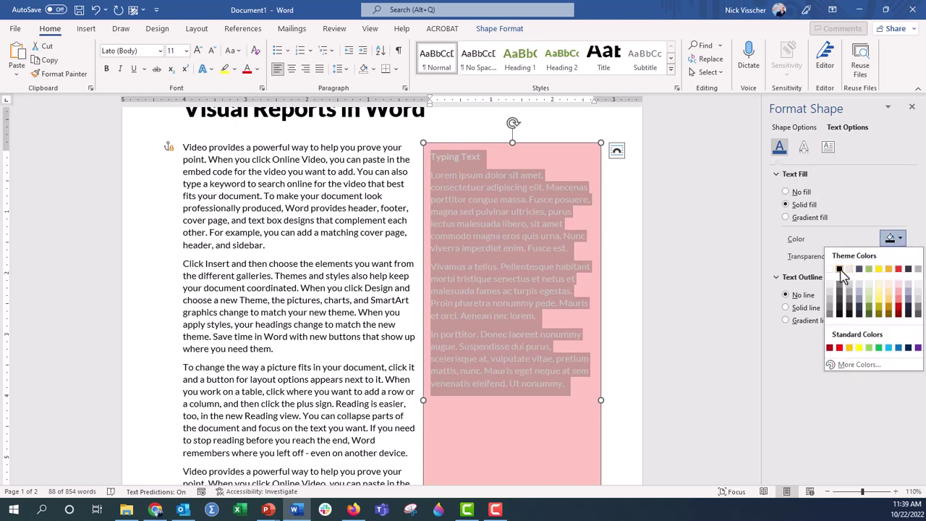
{"action": "left_click", "coordinate": [843, 277]}
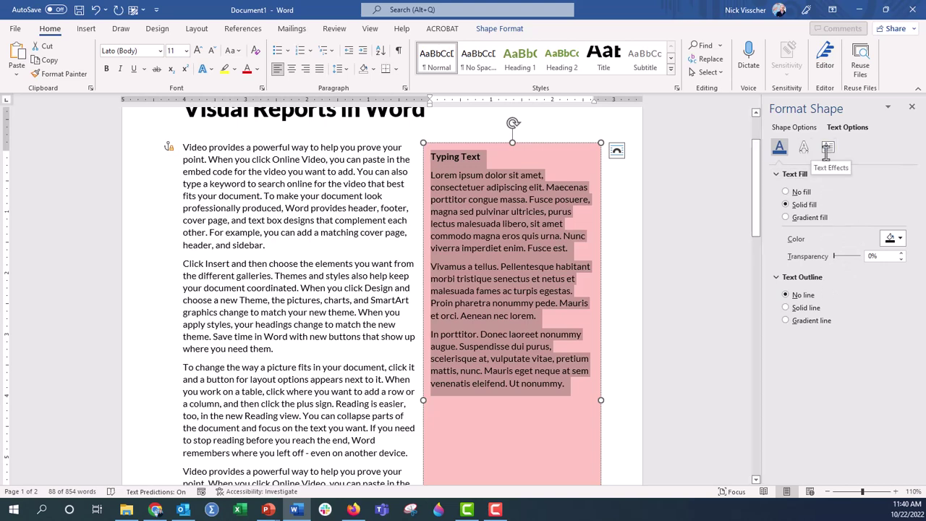
Step: Replace the 'Typing Text' heading with 'Annotation or Call Out Here', then reselect the text box
{"action": "left_click", "coordinate": [297, 180]}
{"action": "left_click", "coordinate": [436, 157]}
{"action": "triple_click", "coordinate": [434, 158]}
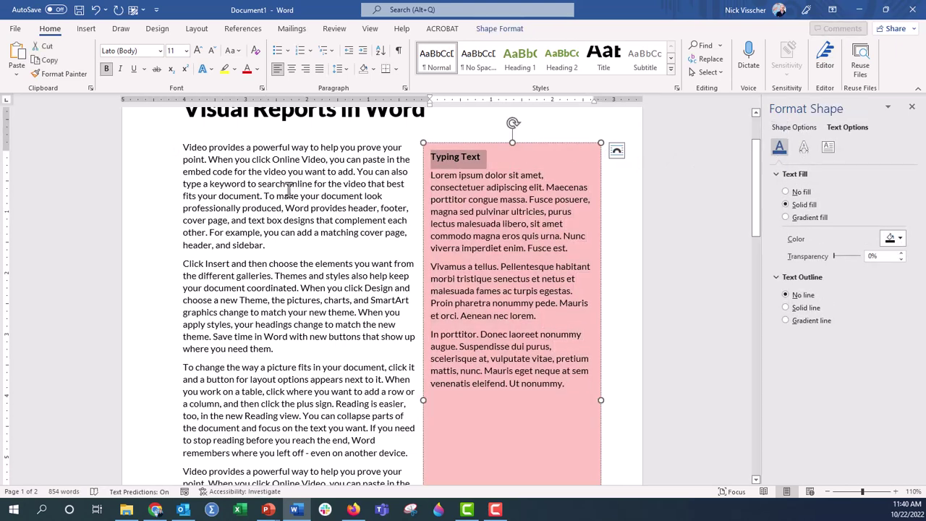
{"action": "type", "text": "A"}
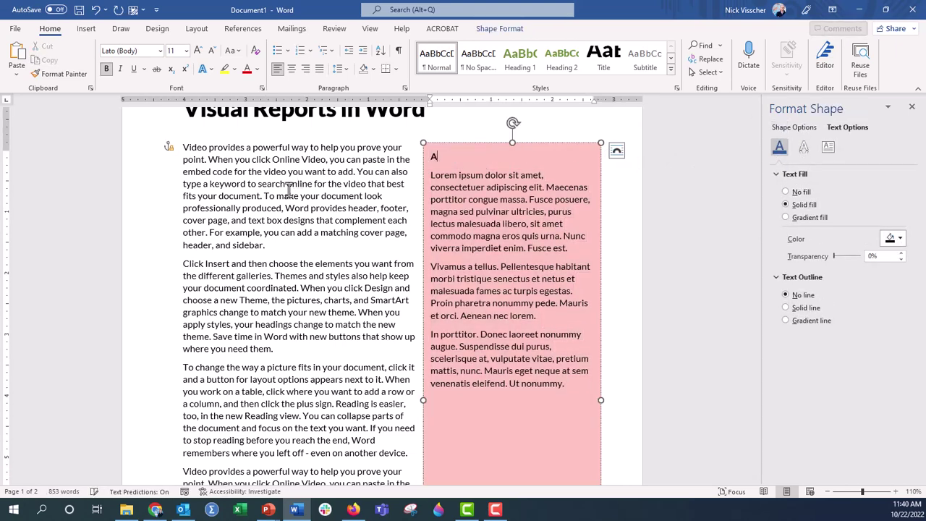
{"action": "type", "text": "nnotation or Call Out H"}
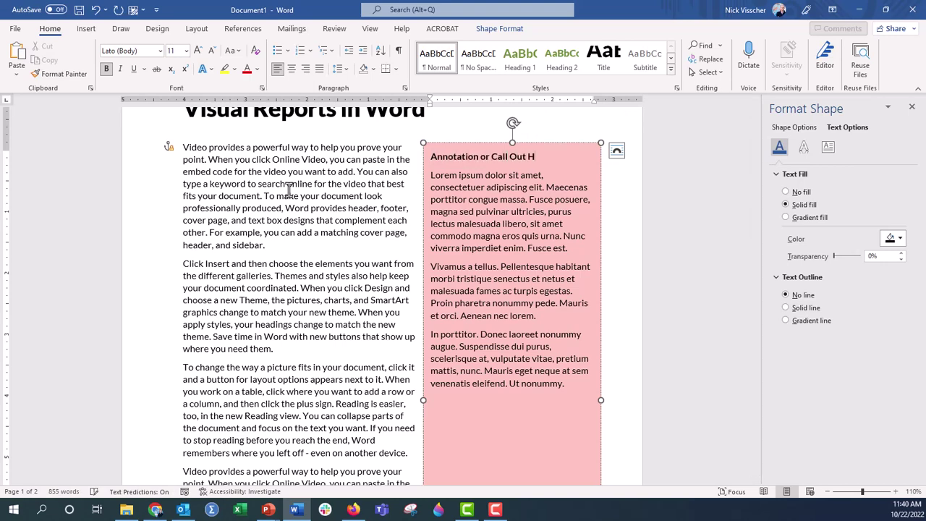
{"action": "type", "text": "ere"}
{"action": "left_click", "coordinate": [301, 258]}
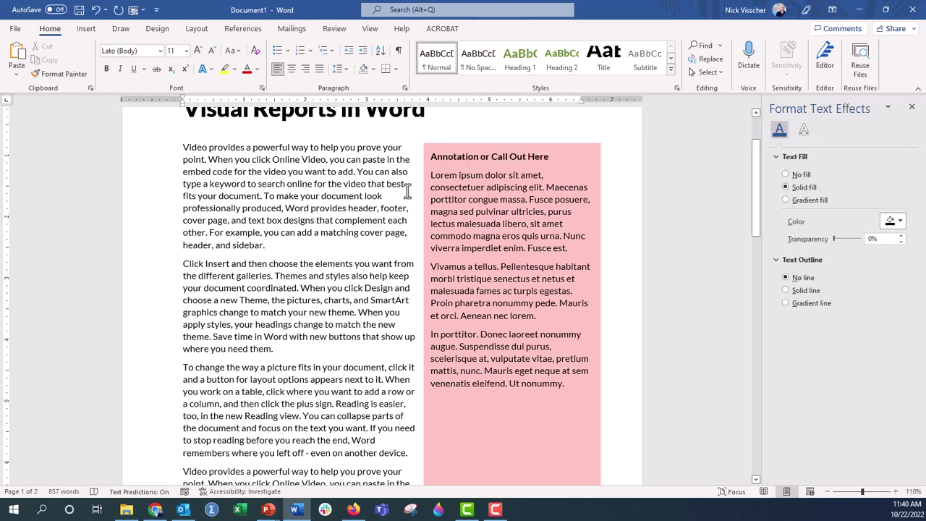
{"action": "left_click", "coordinate": [426, 187]}
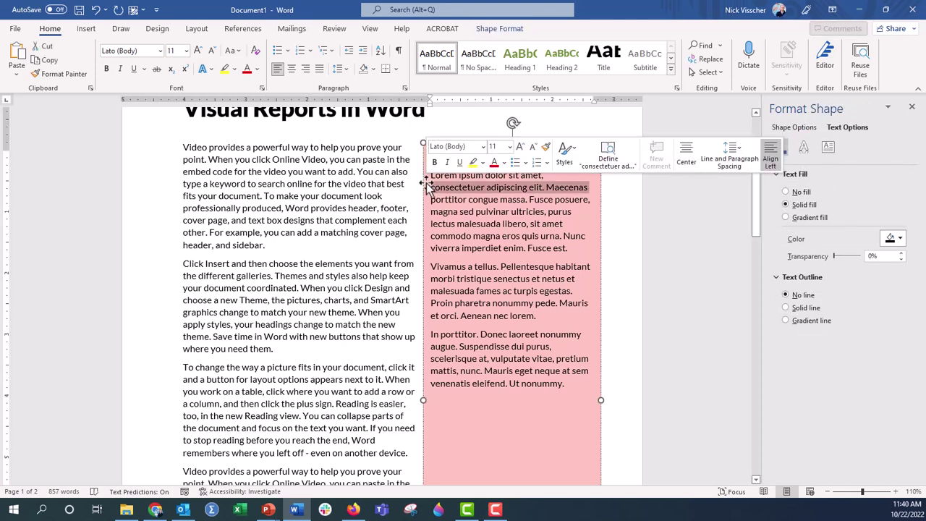
{"action": "key", "text": "Escape"}
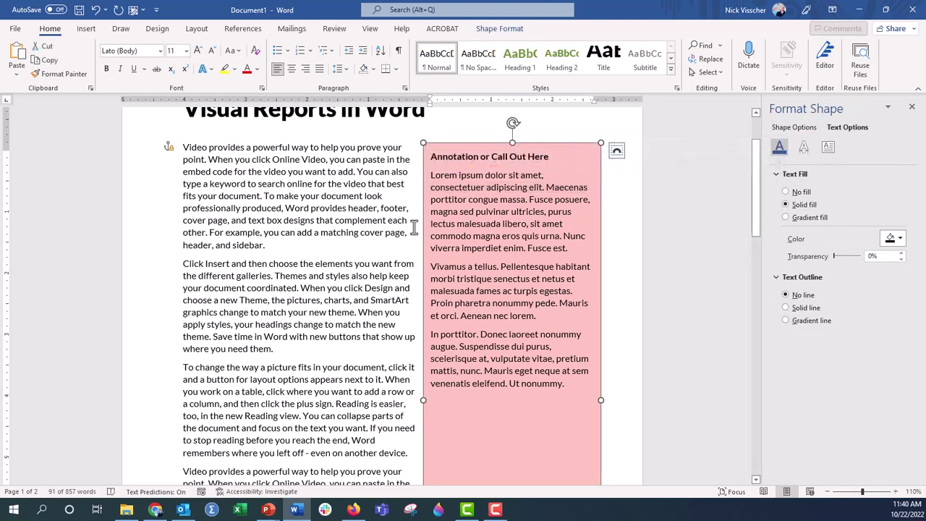
{"action": "left_click", "coordinate": [188, 148]}
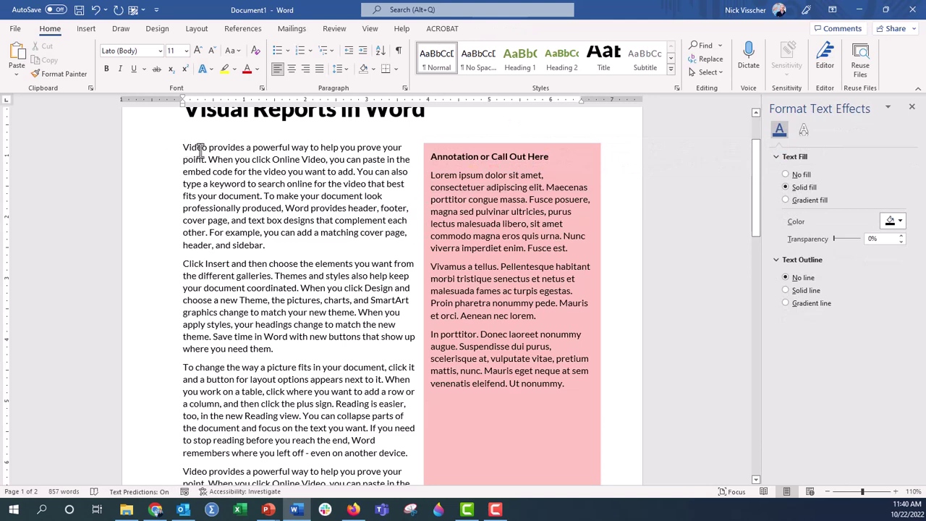
{"action": "left_click", "coordinate": [479, 204]}
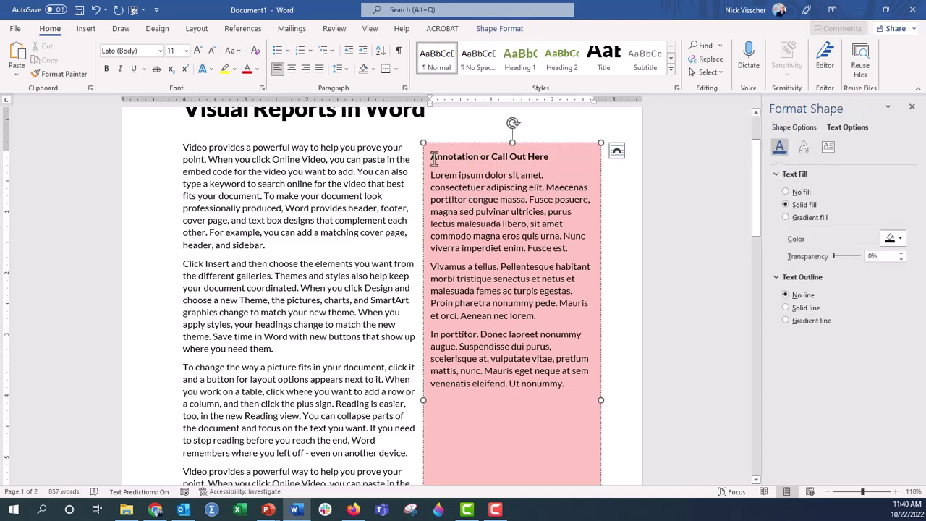
Step: Apply the Franklin Gothic Medium Cond font to all the sidebar text
{"action": "left_click_drag", "start_coordinate": [433, 160], "coordinate": [579, 410]}
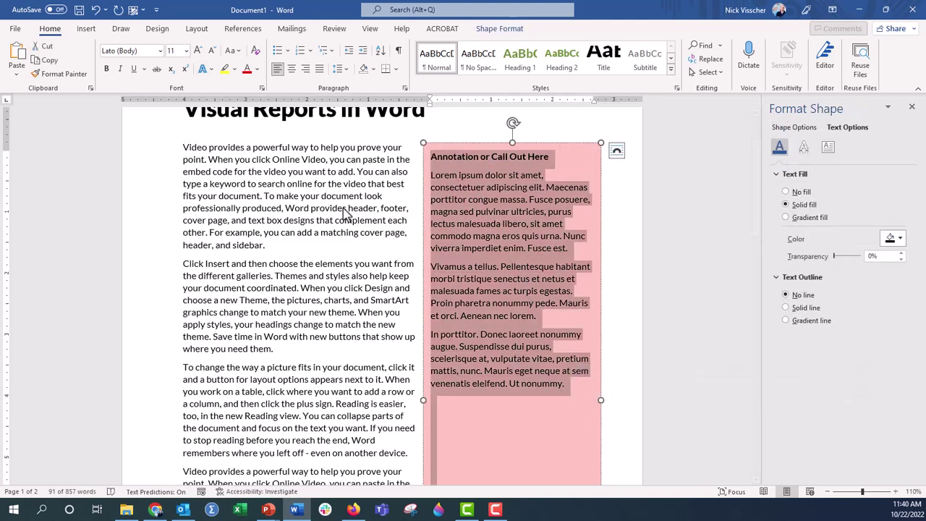
{"action": "left_click", "coordinate": [160, 51]}
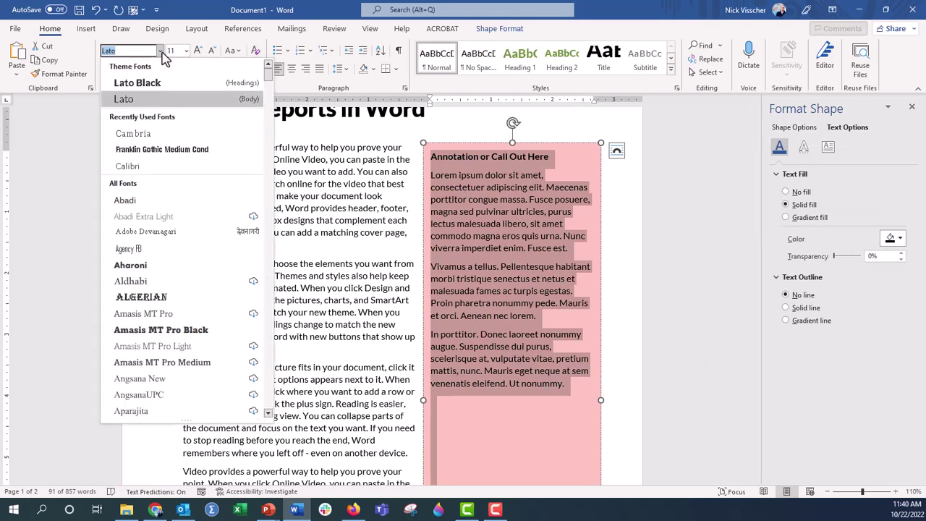
{"action": "left_click", "coordinate": [162, 149]}
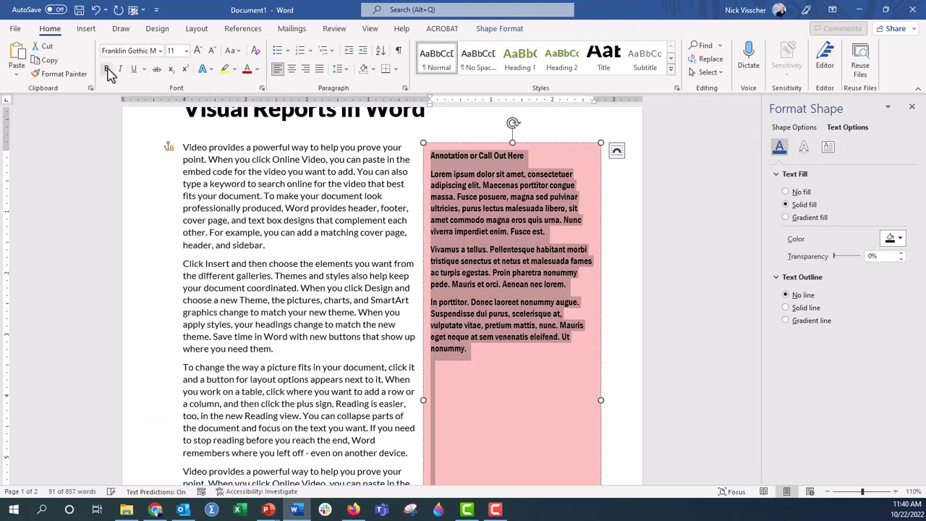
{"action": "left_click", "coordinate": [385, 281]}
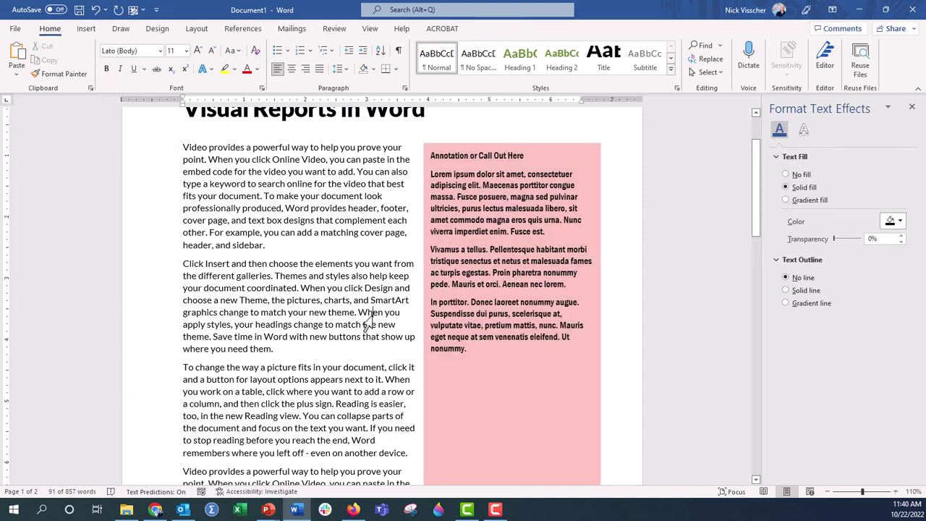
Step: Make the 'Annotation or Call Out Here' heading 12 pt and dark red
{"action": "left_click", "coordinate": [430, 155]}
{"action": "left_click_drag", "start_coordinate": [431, 155], "coordinate": [527, 157]}
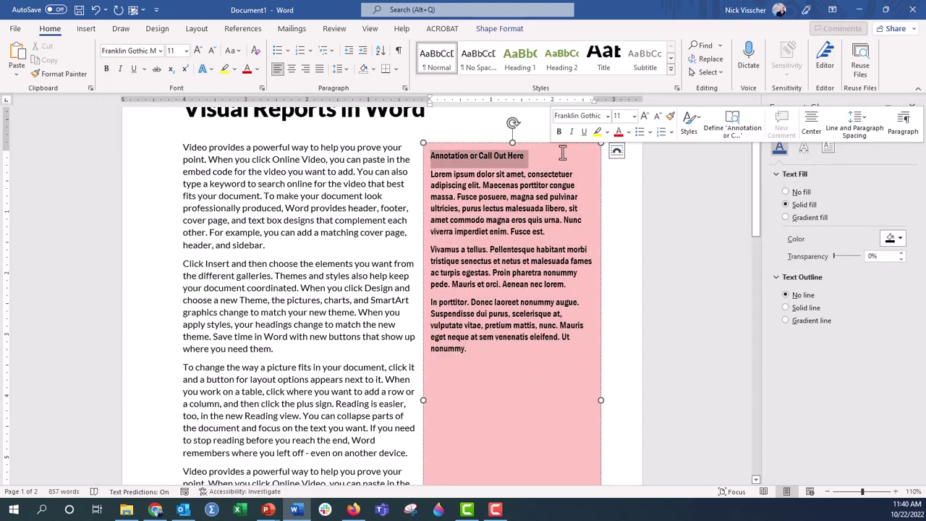
{"action": "left_click", "coordinate": [645, 117]}
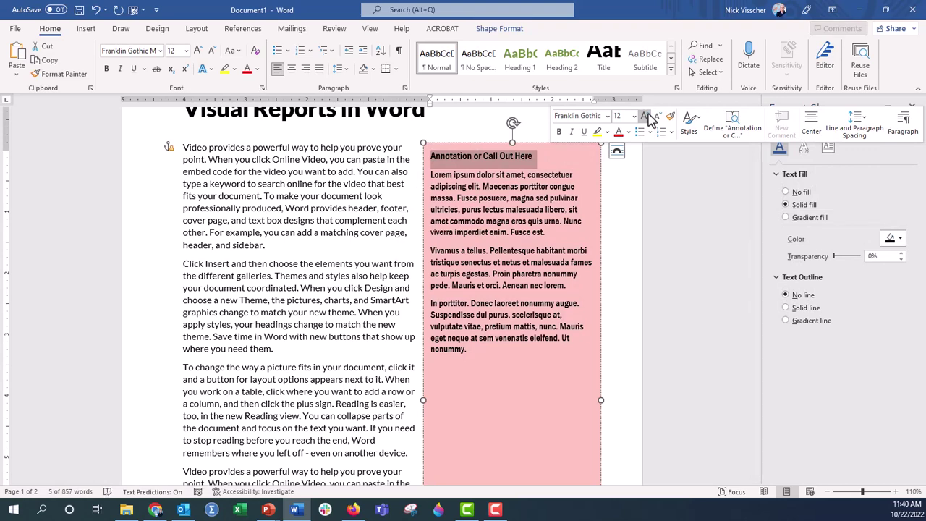
{"action": "left_click", "coordinate": [258, 69]}
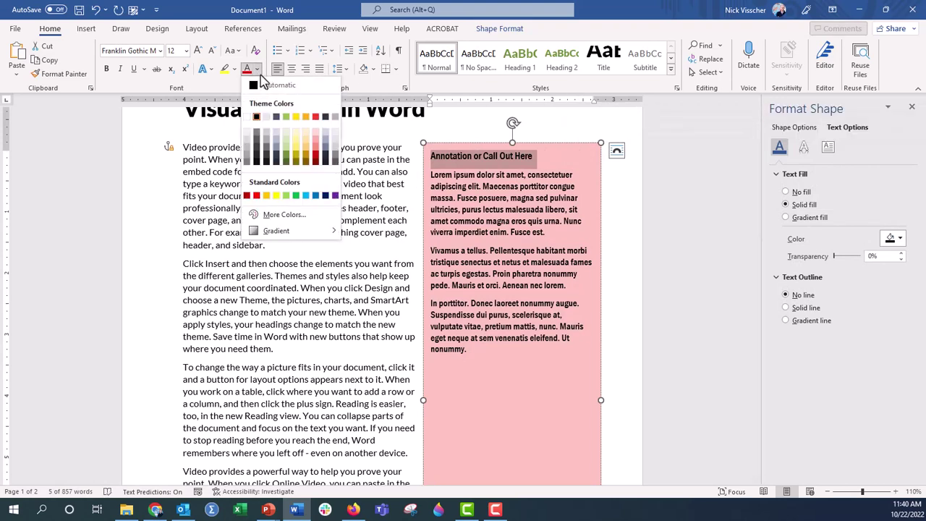
{"action": "left_click", "coordinate": [315, 118]}
{"action": "left_click", "coordinate": [257, 69]}
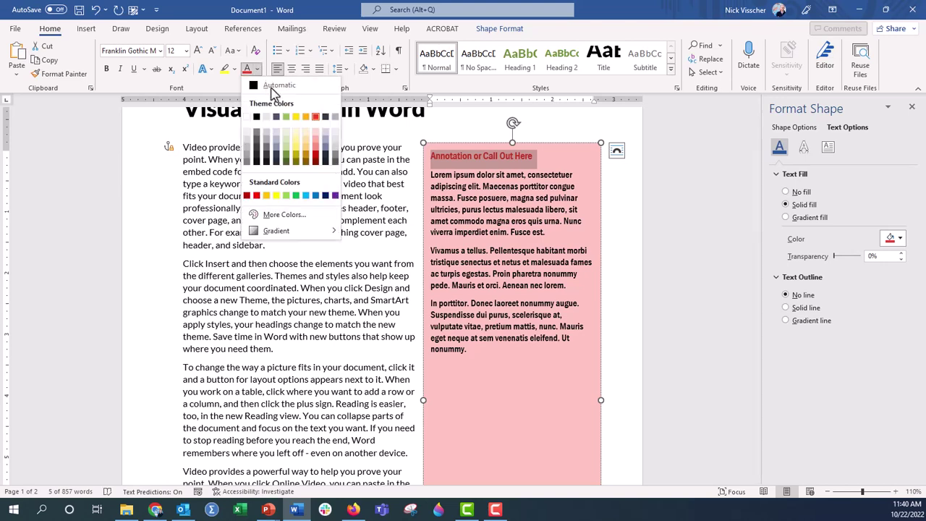
{"action": "left_click", "coordinate": [315, 158]}
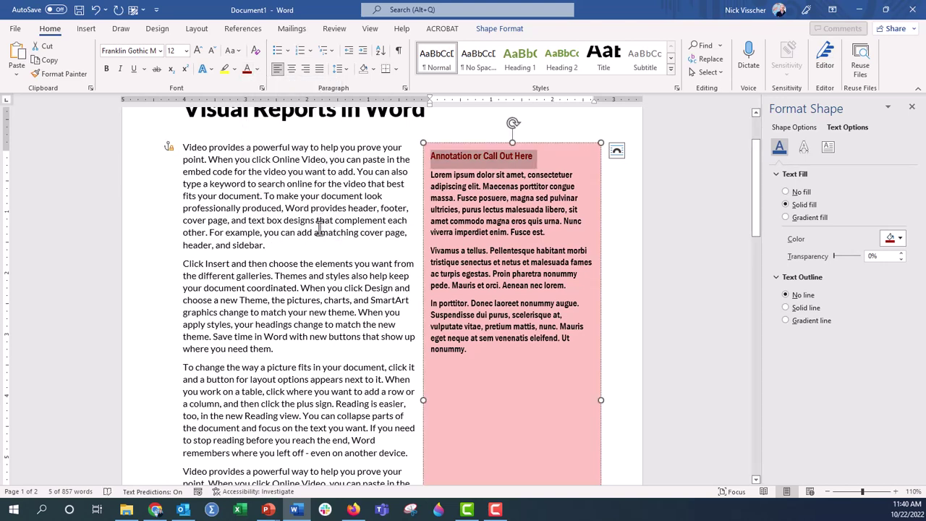
{"action": "left_click", "coordinate": [431, 174]}
{"action": "left_click_drag", "start_coordinate": [431, 175], "coordinate": [480, 348]}
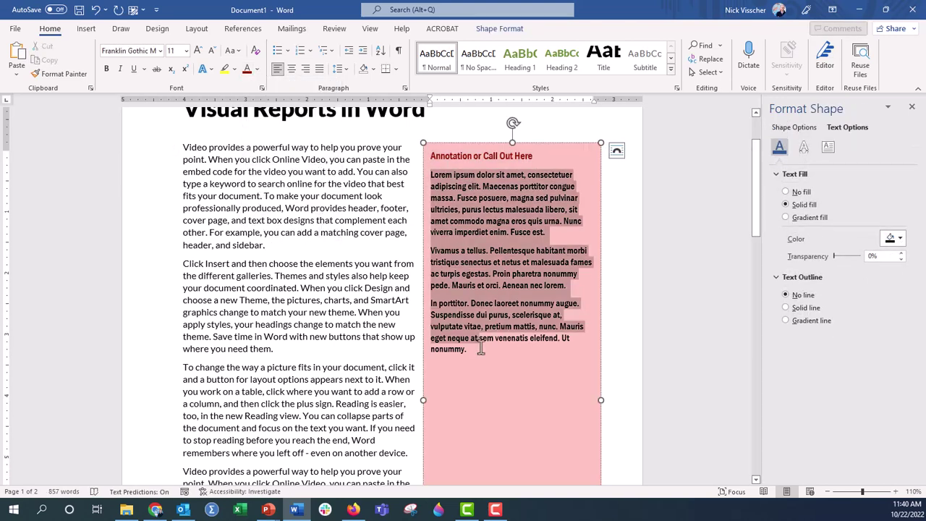
{"action": "left_click", "coordinate": [293, 324]}
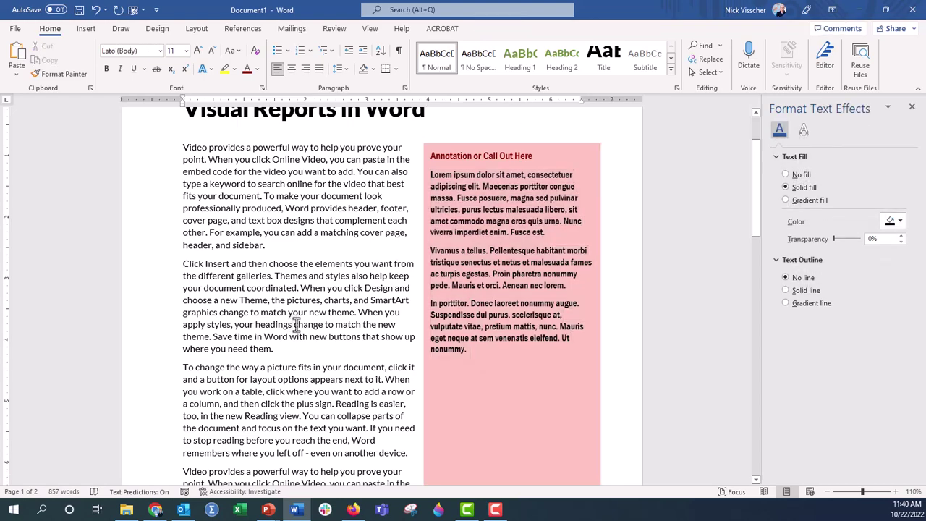
Step: Close the Format Text Effects pane and zoom to Whole page
{"action": "left_click", "coordinate": [828, 492]}
{"action": "left_click", "coordinate": [828, 492]}
{"action": "left_click", "coordinate": [828, 492]}
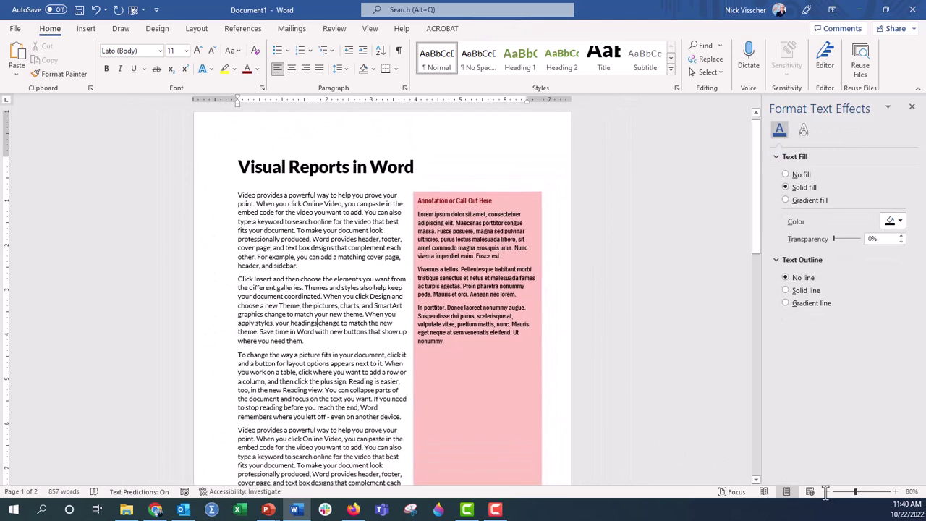
{"action": "left_click", "coordinate": [911, 107]}
{"action": "left_click", "coordinate": [371, 28]}
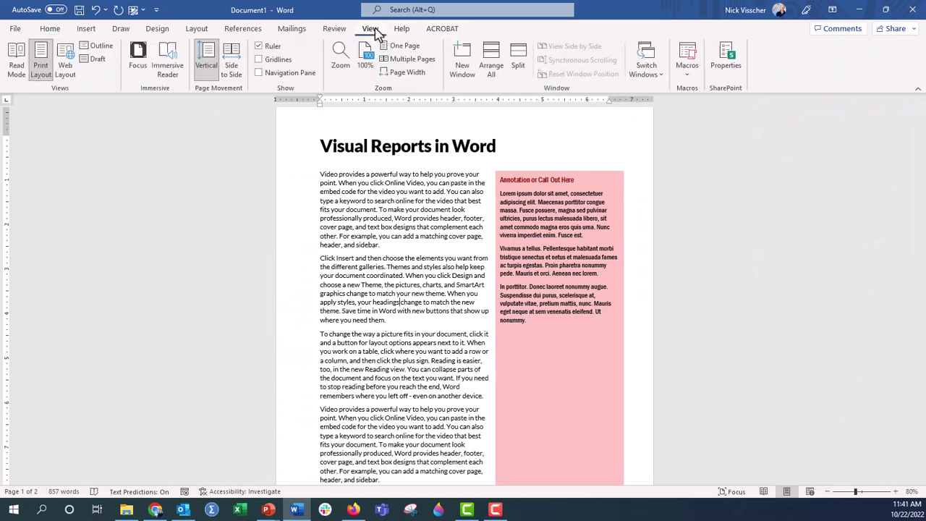
{"action": "left_click", "coordinate": [340, 63]}
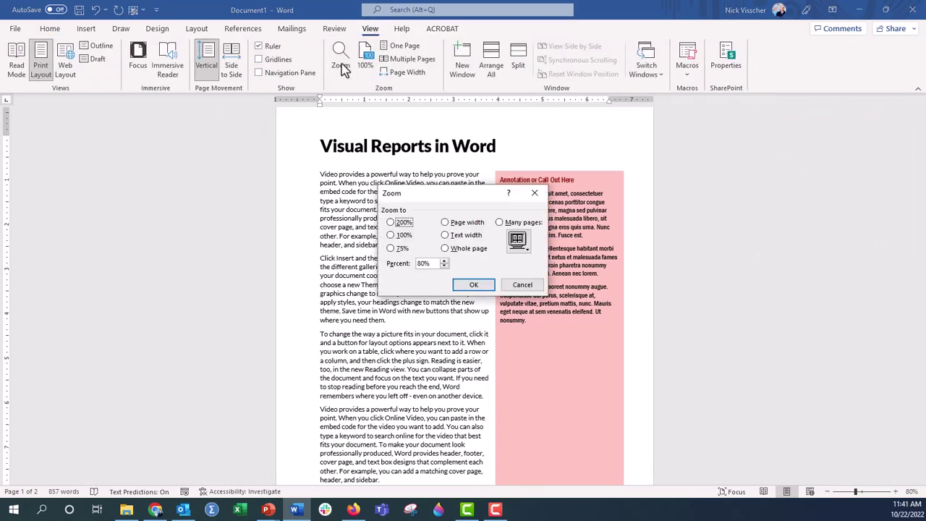
{"action": "left_click", "coordinate": [465, 250]}
{"action": "left_click", "coordinate": [475, 286]}
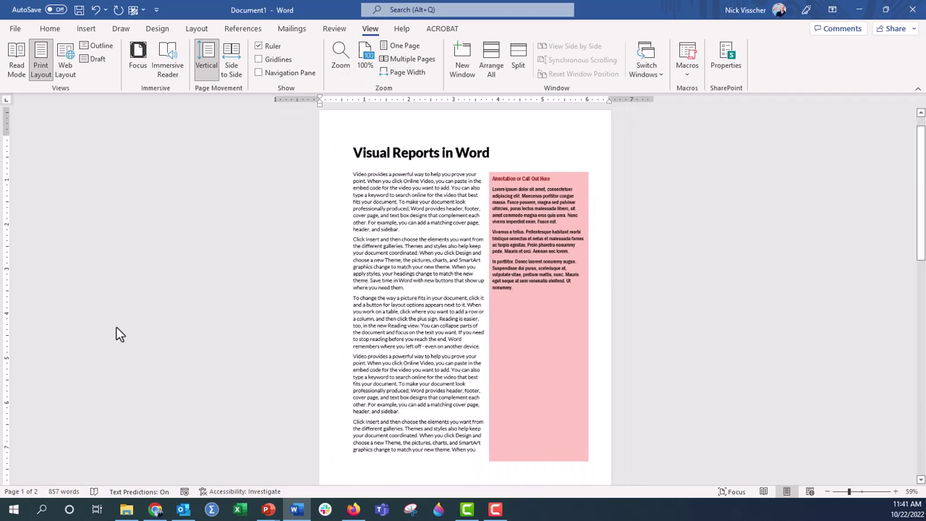